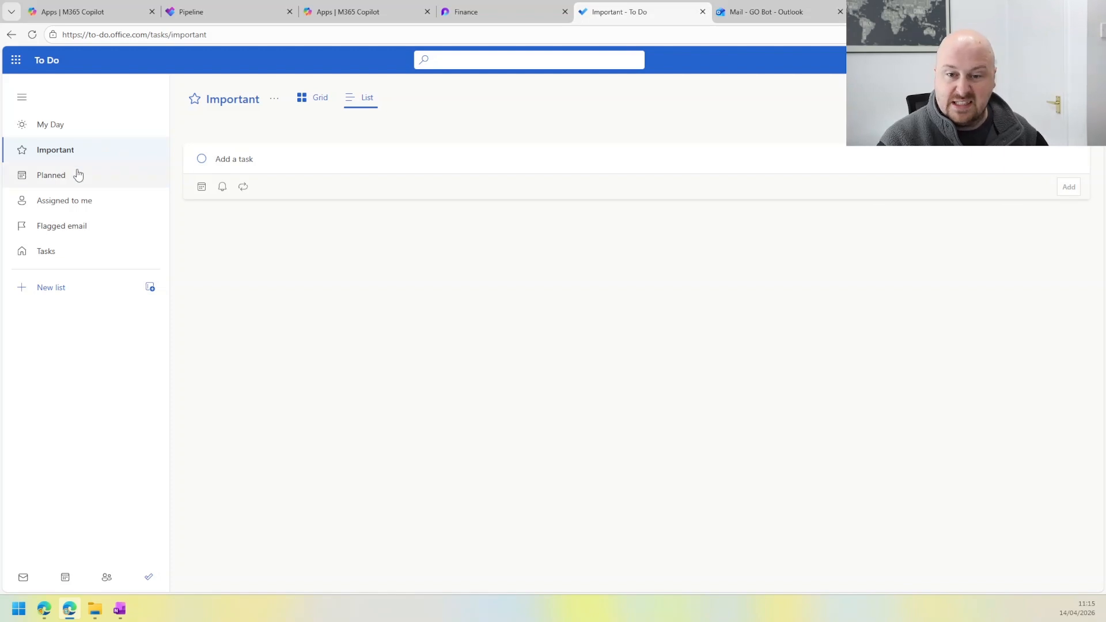
Step: Look through the Planned, Assigned to me, Flagged email and Tasks lists
left_click(82, 179)
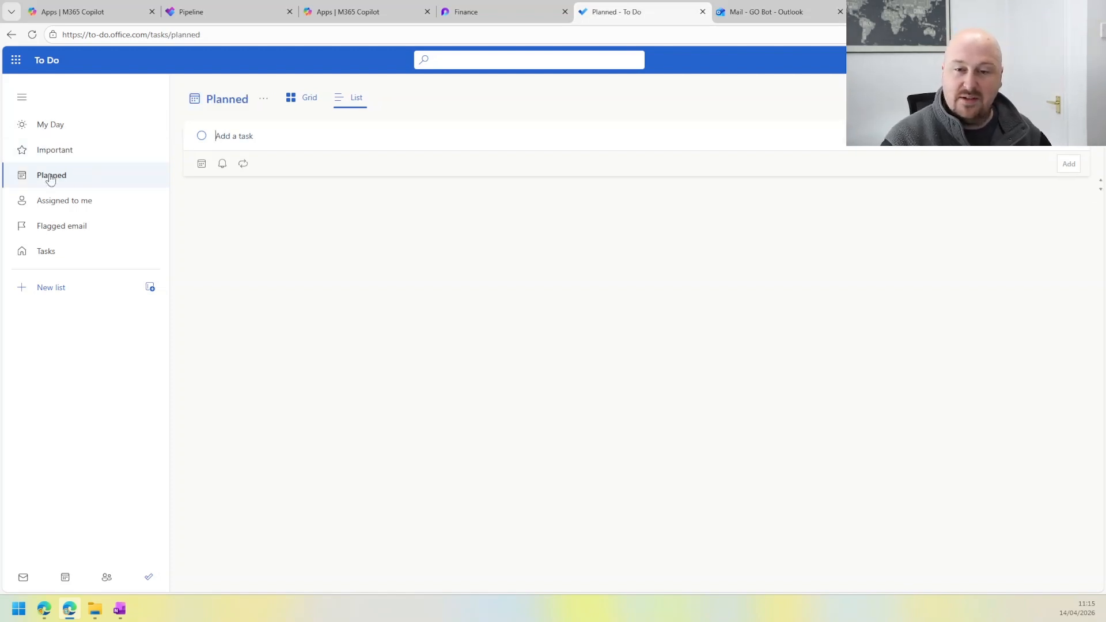
left_click(58, 201)
left_click(90, 228)
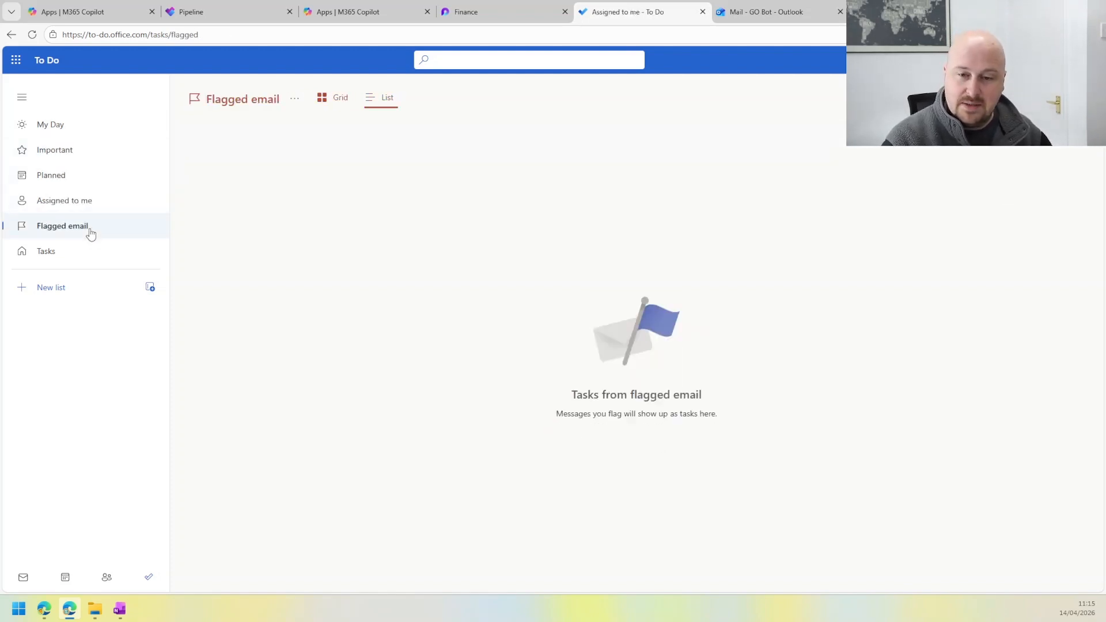
left_click(80, 251)
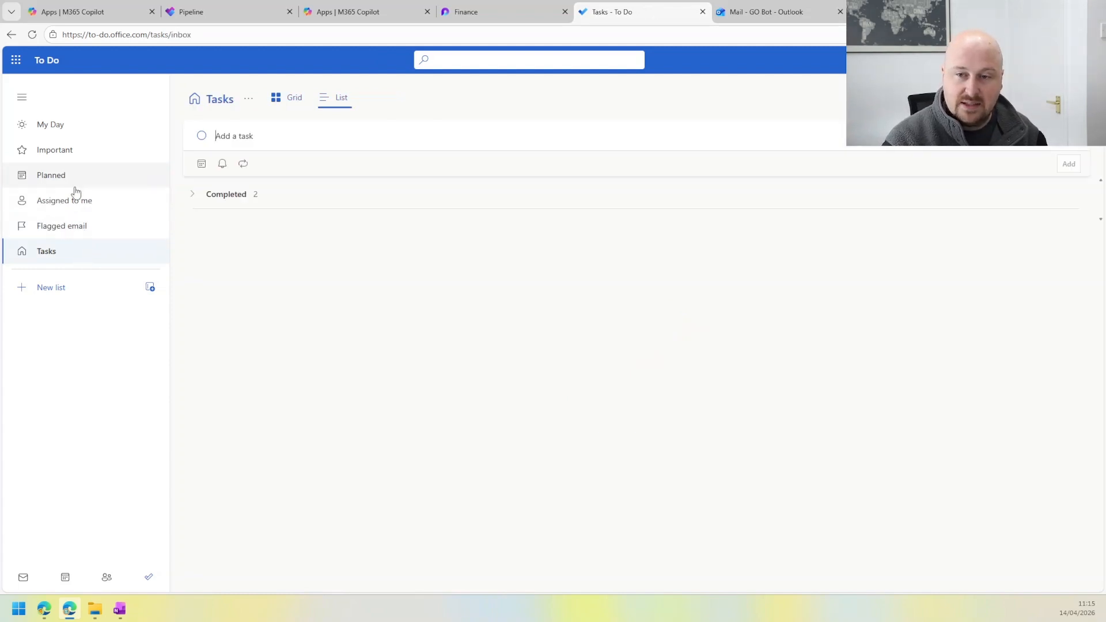
Step: Add a task named "Invoice BP" to My Day, open its details and mark it as important
left_click(67, 134)
left_click(72, 145)
left_click(70, 129)
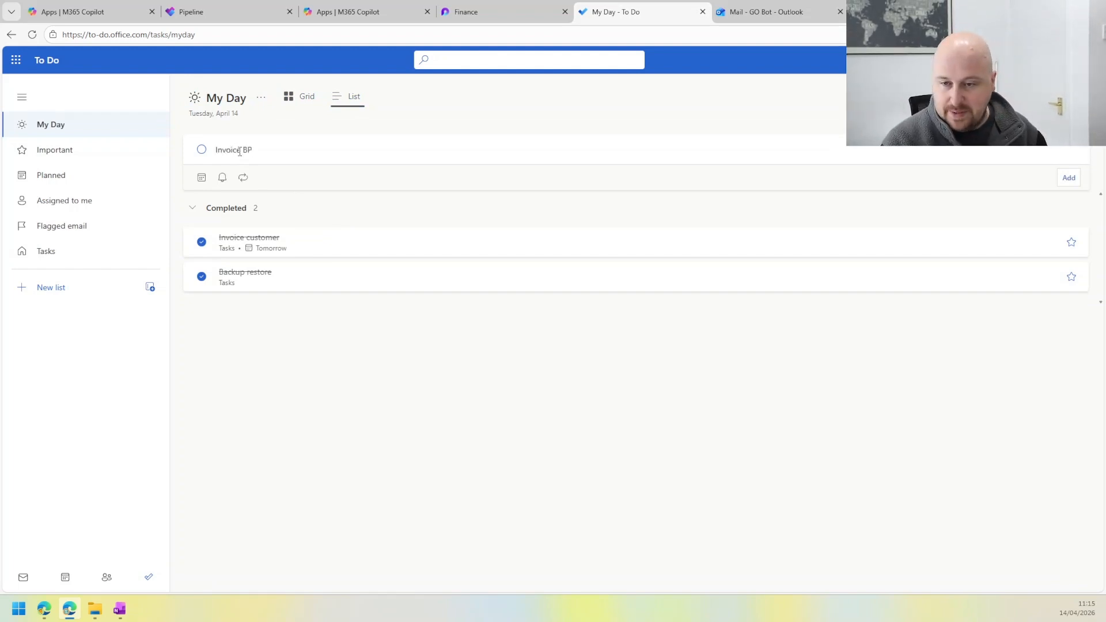
key("Return")
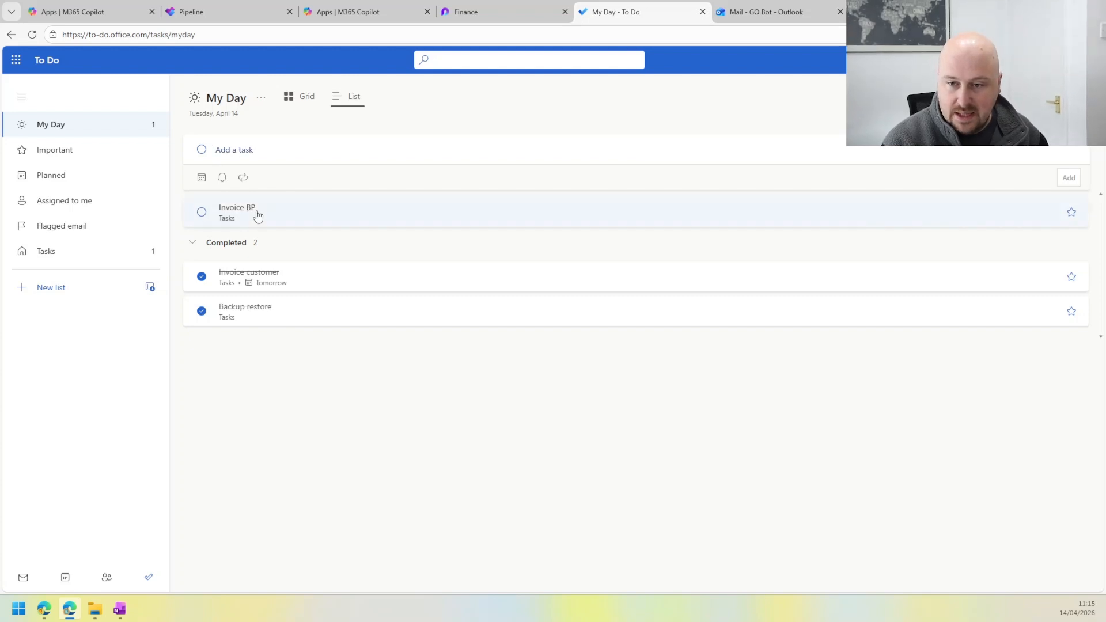
left_click(257, 215)
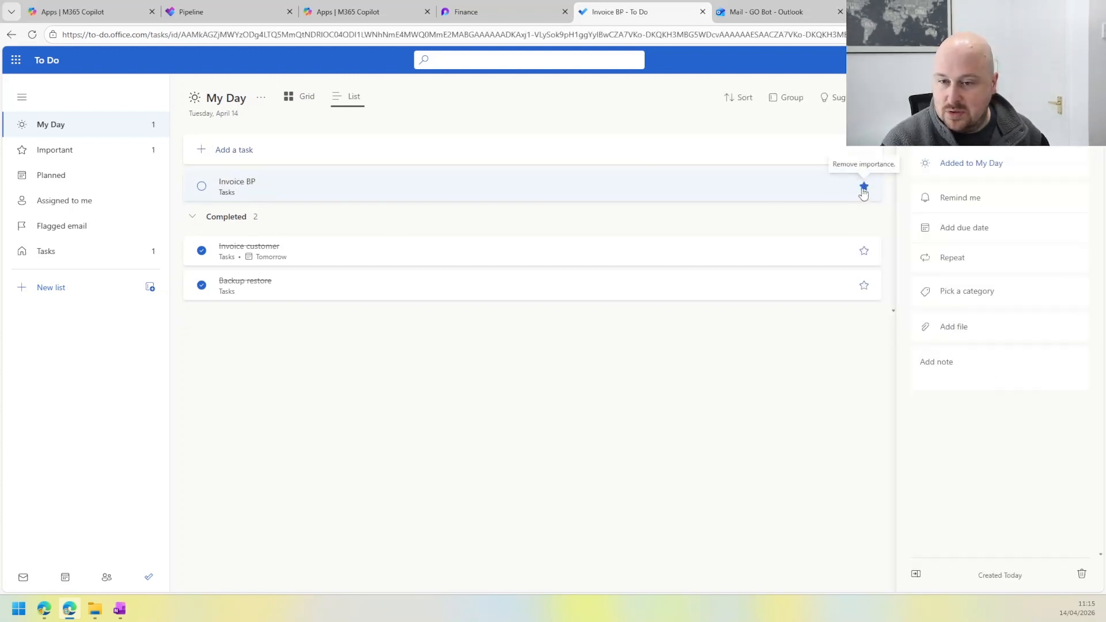
Step: Examine the reminder, due date, repeat, category, file and note options of the Invoice BP task, and check the Important list
left_click(960, 197)
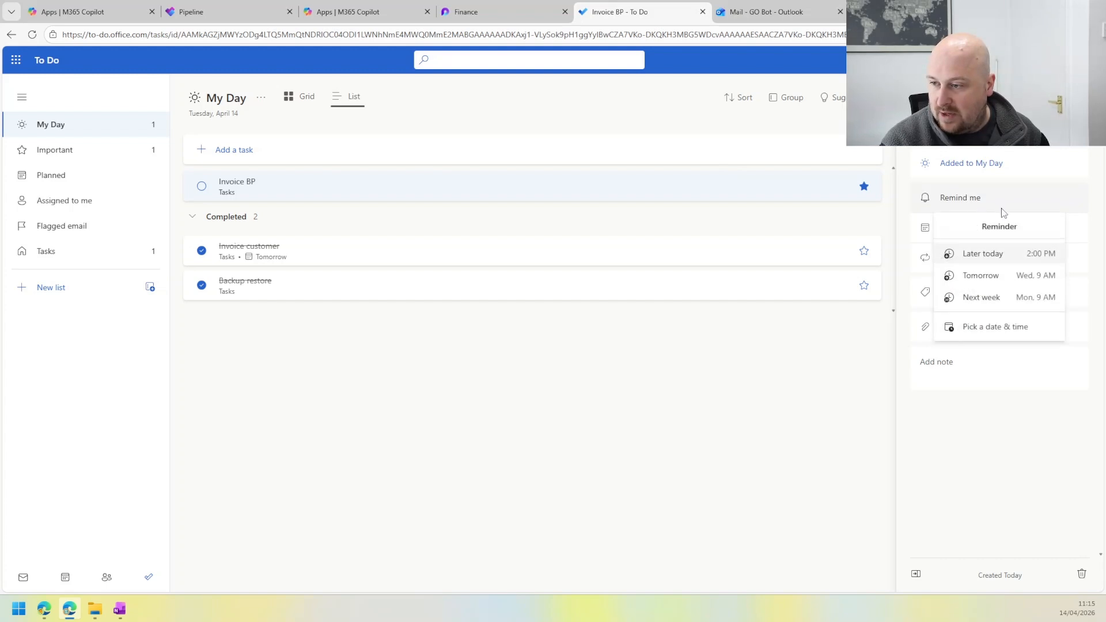
left_click(922, 234)
left_click(972, 236)
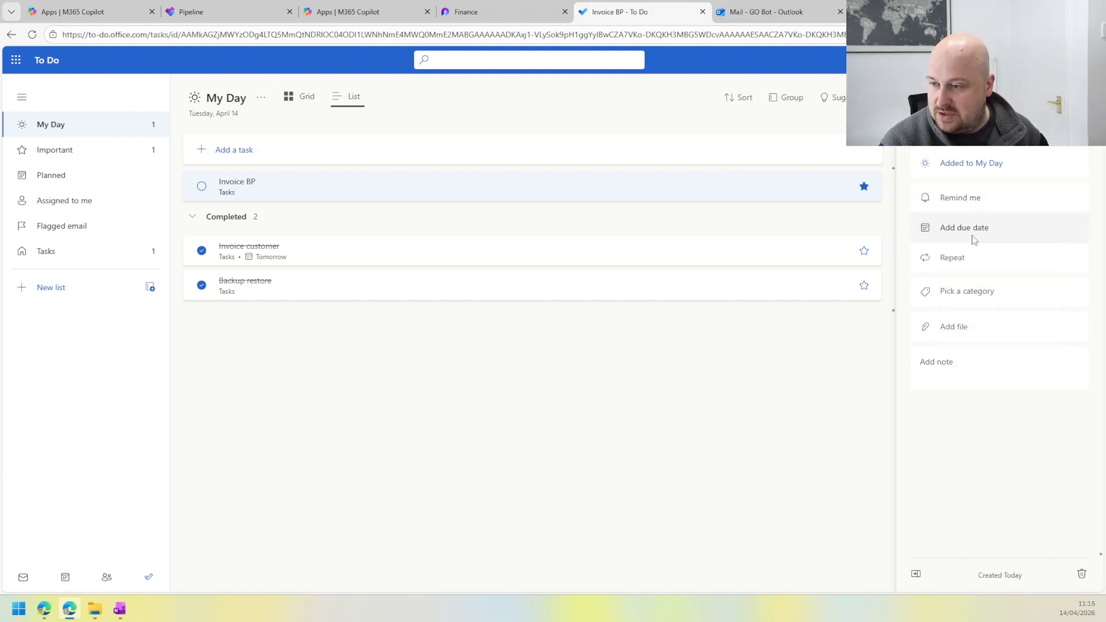
left_click(973, 234)
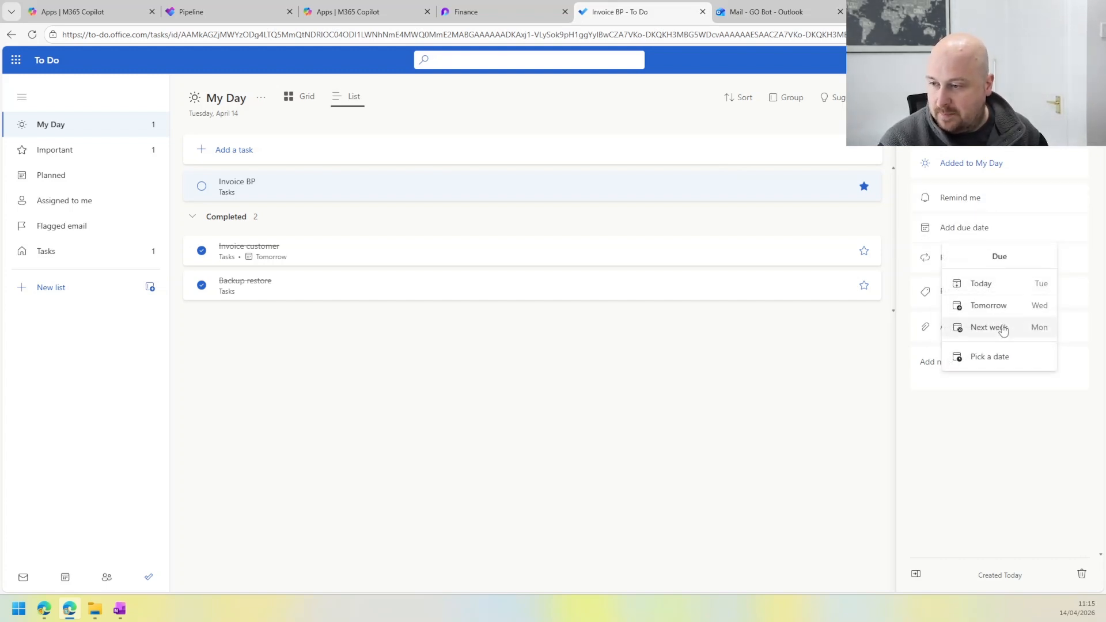
left_click(1002, 434)
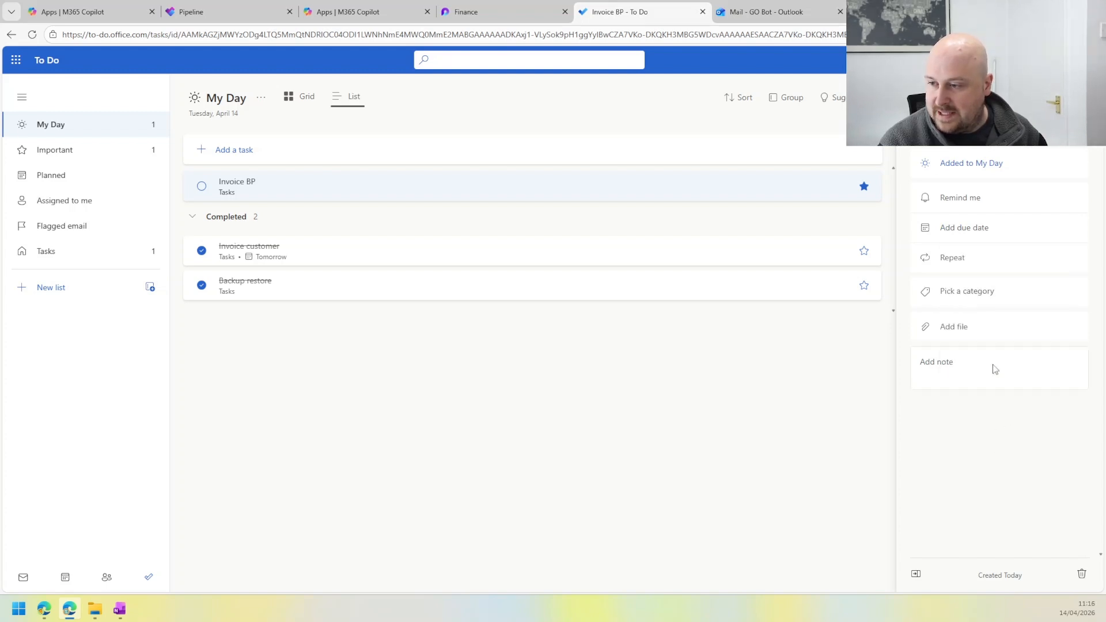
left_click(962, 261)
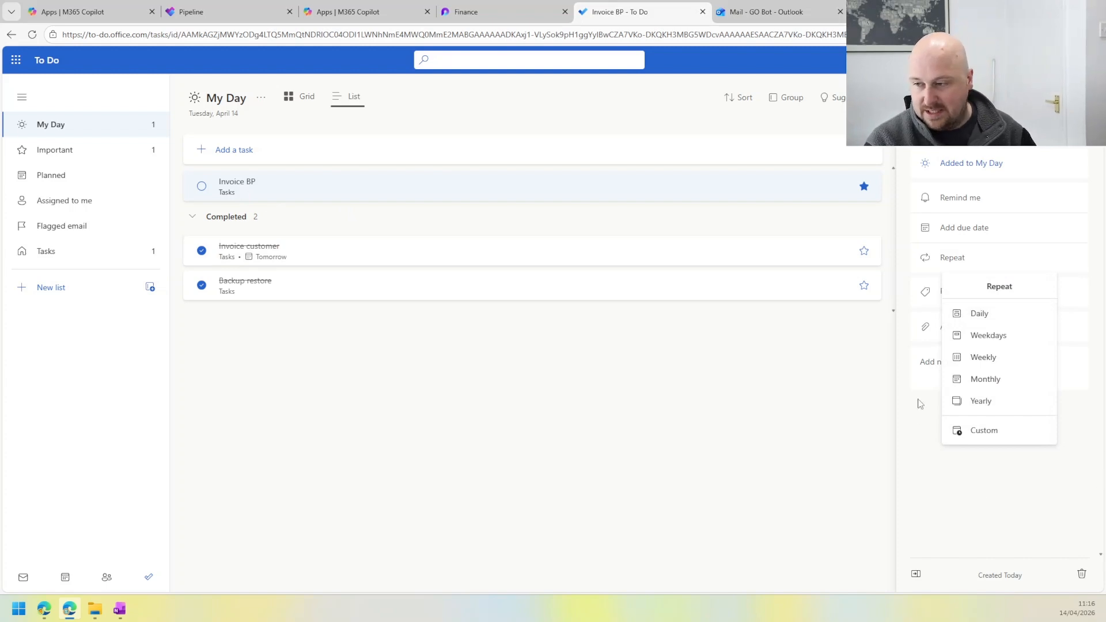
left_click(928, 476)
left_click(987, 297)
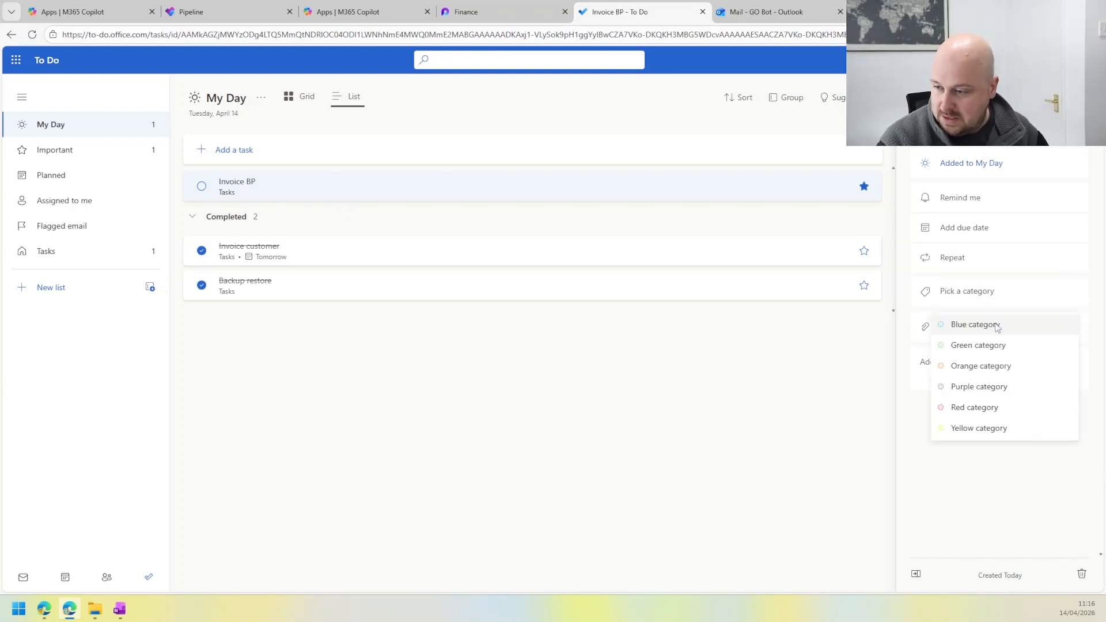
left_click(967, 475)
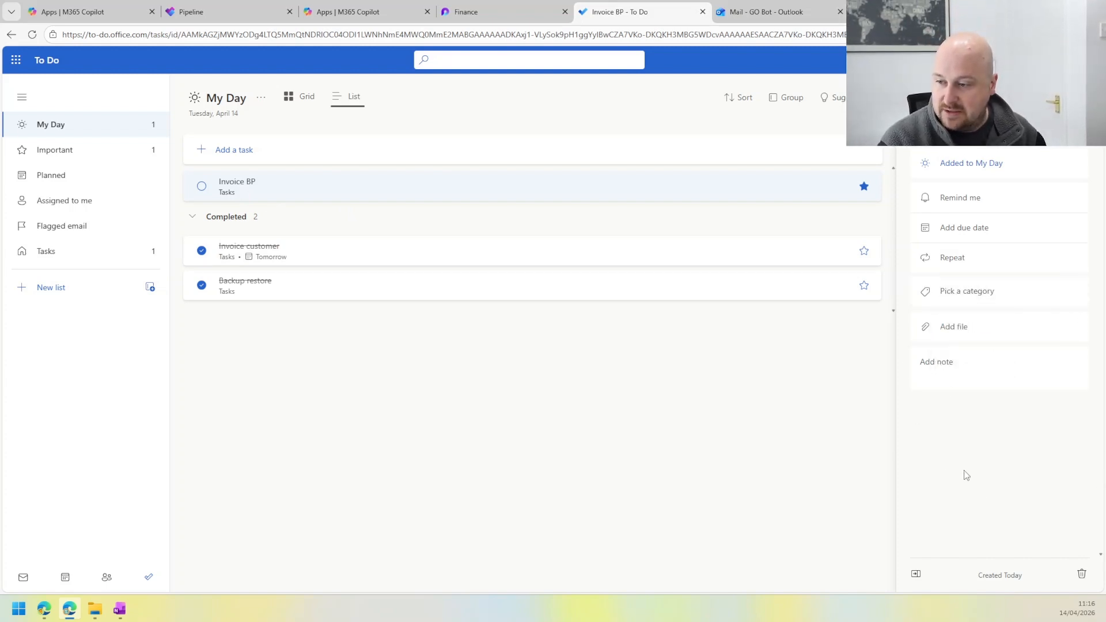
left_click(945, 326)
left_click(733, 67)
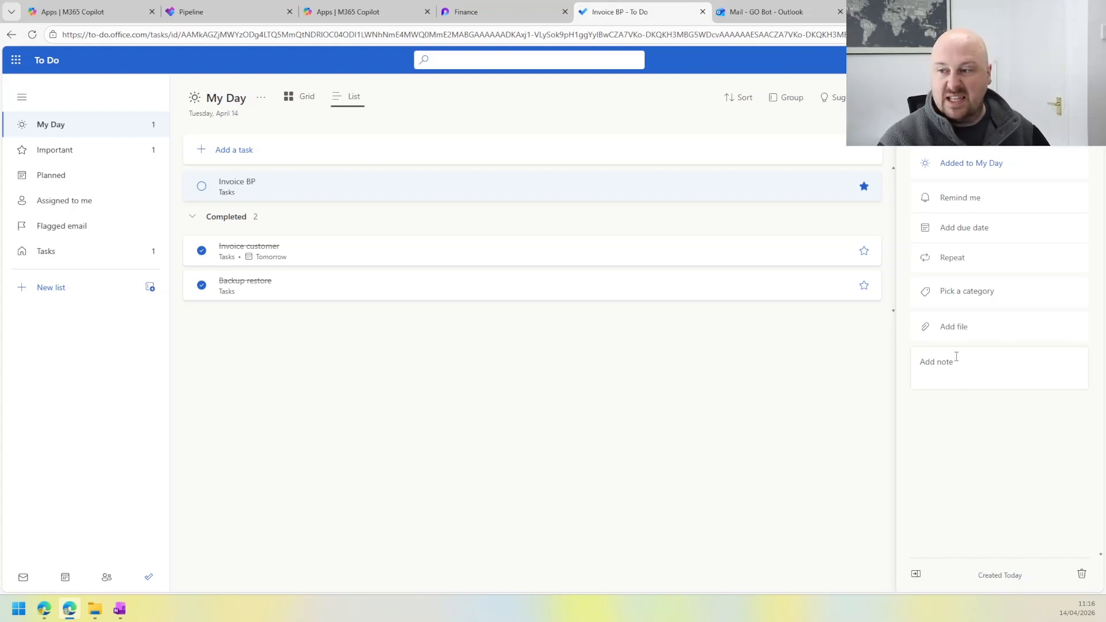
left_click(956, 358)
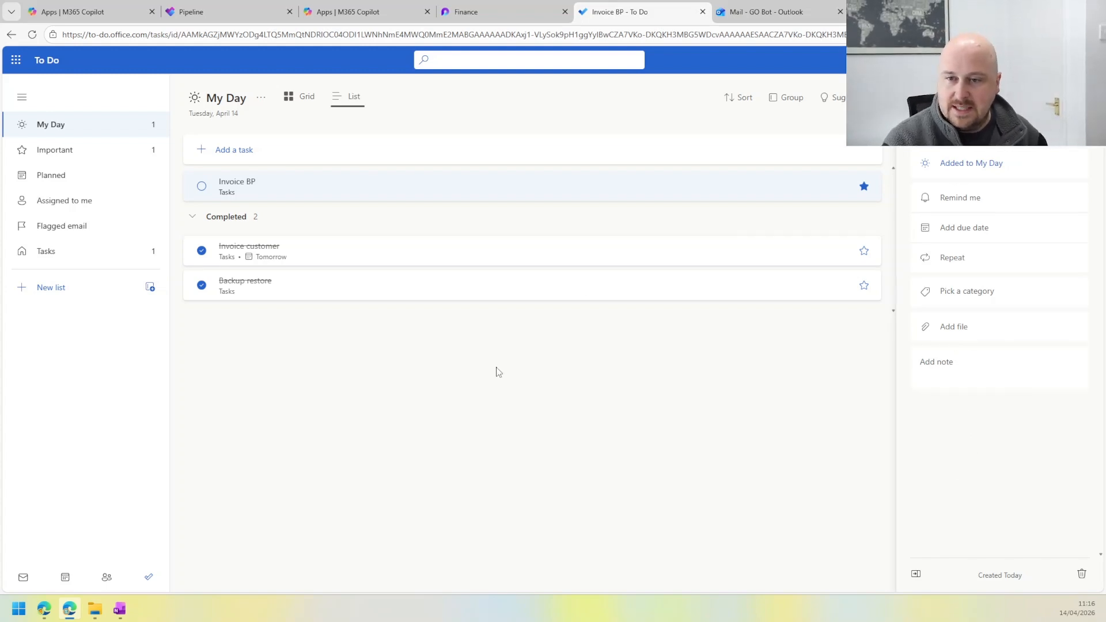
left_click(106, 152)
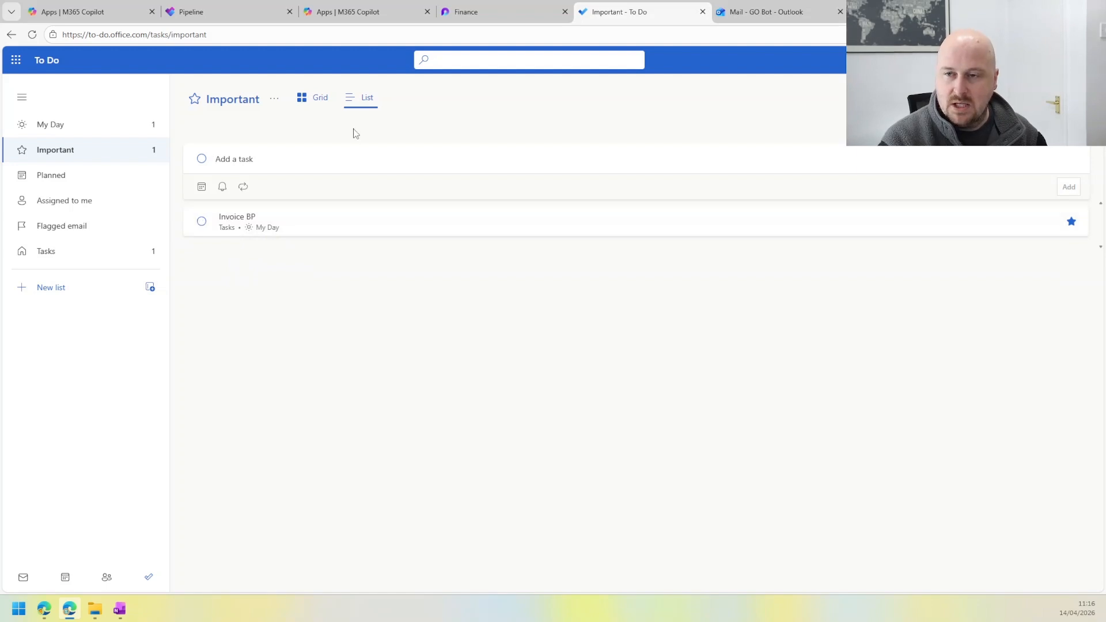
Step: Switch to Planner's Pipeline plan, reload the board and add a task named "New enquiry - Shell" to the Qualified bucket
left_click(233, 13)
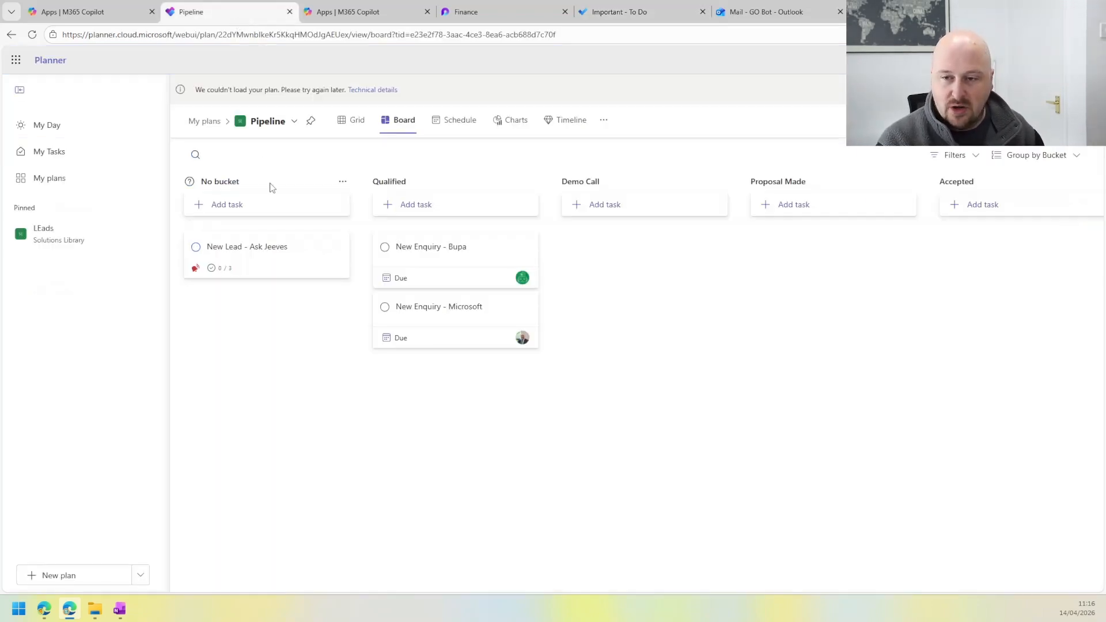
left_click(410, 204)
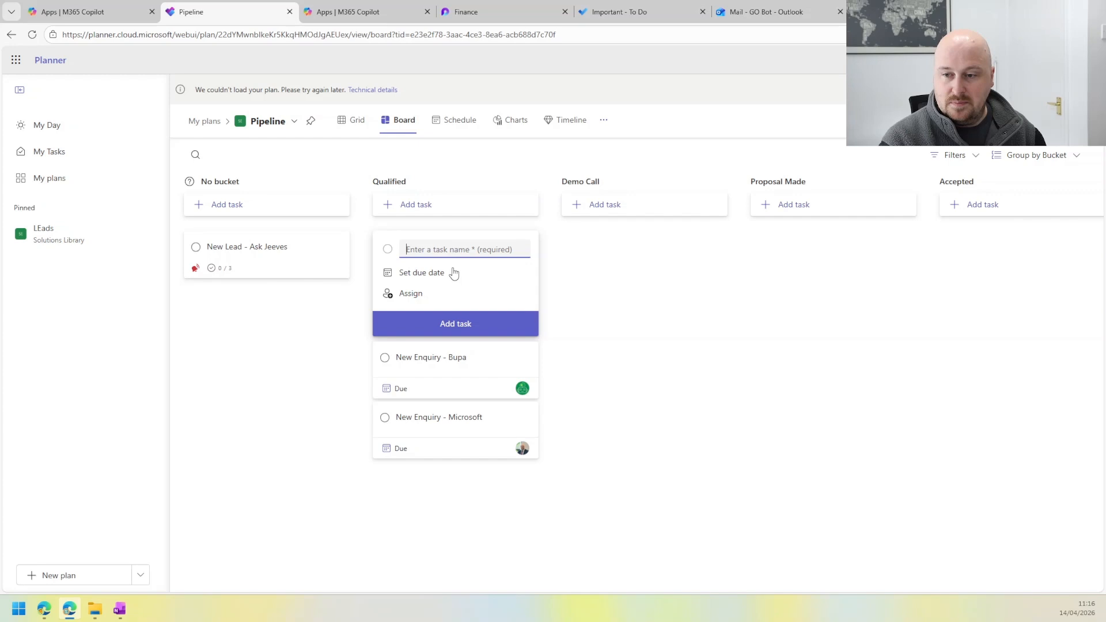
left_click(33, 35)
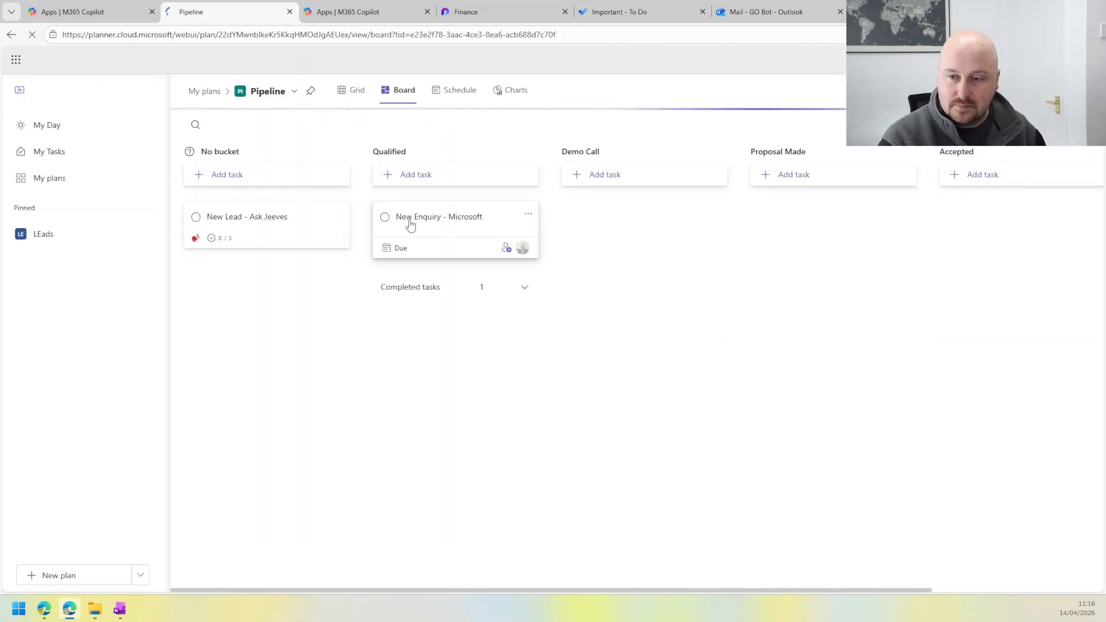
left_click(407, 174)
type("New ")
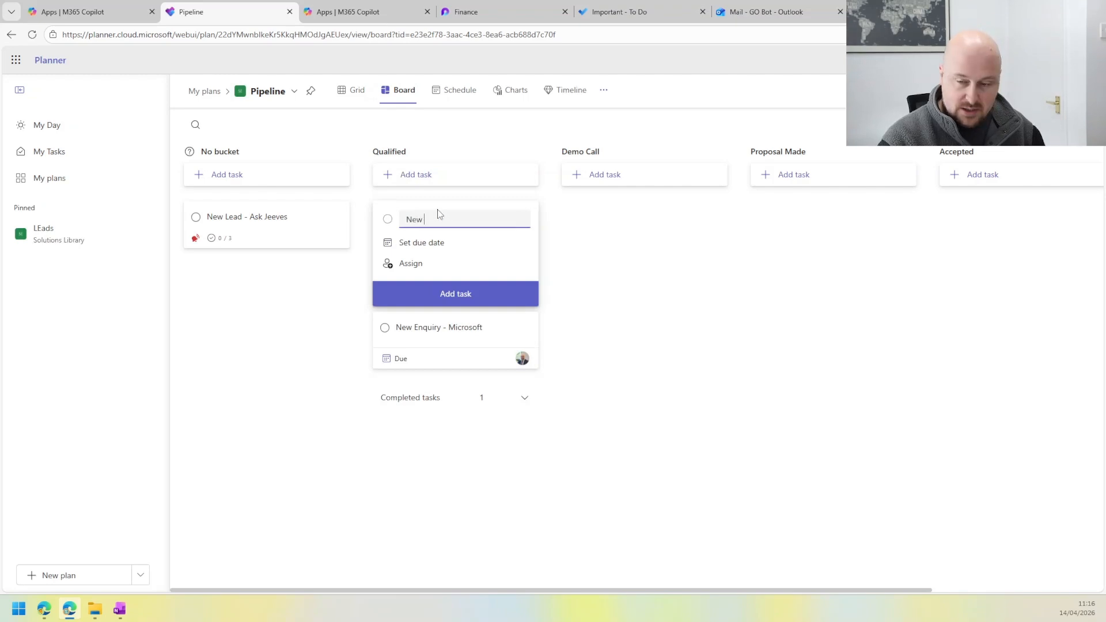
type("enquiry")
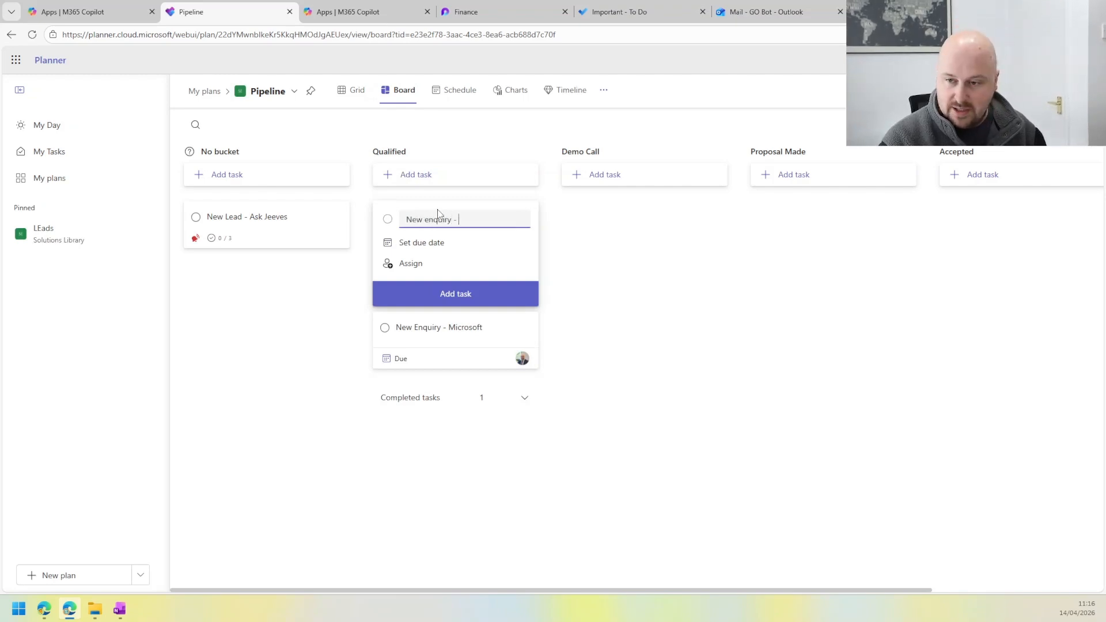
type(" - SHel")
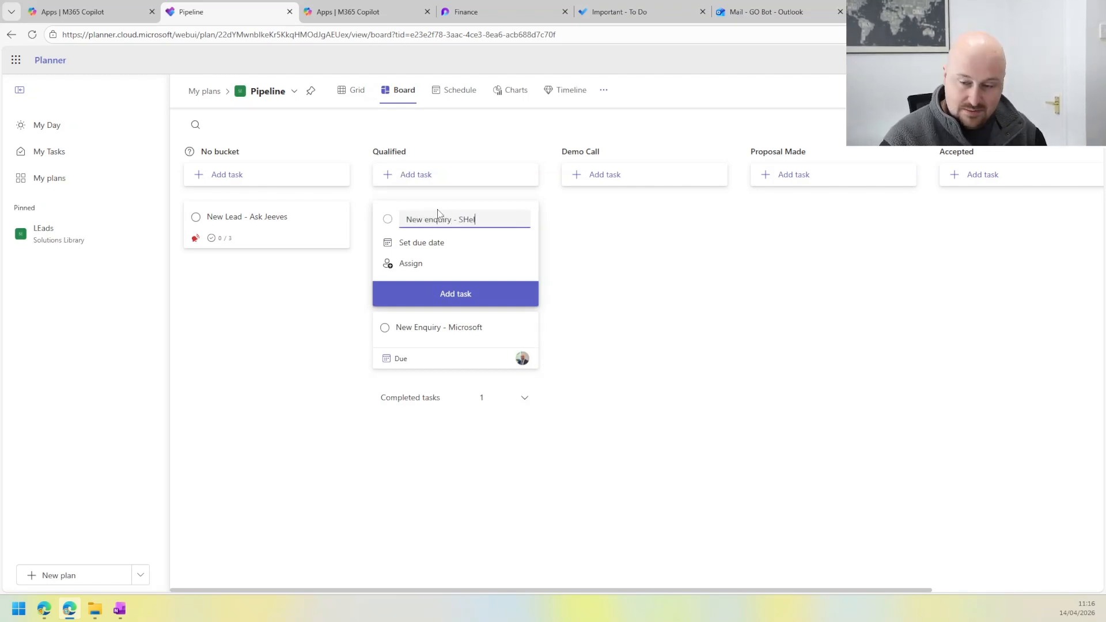
type("l")
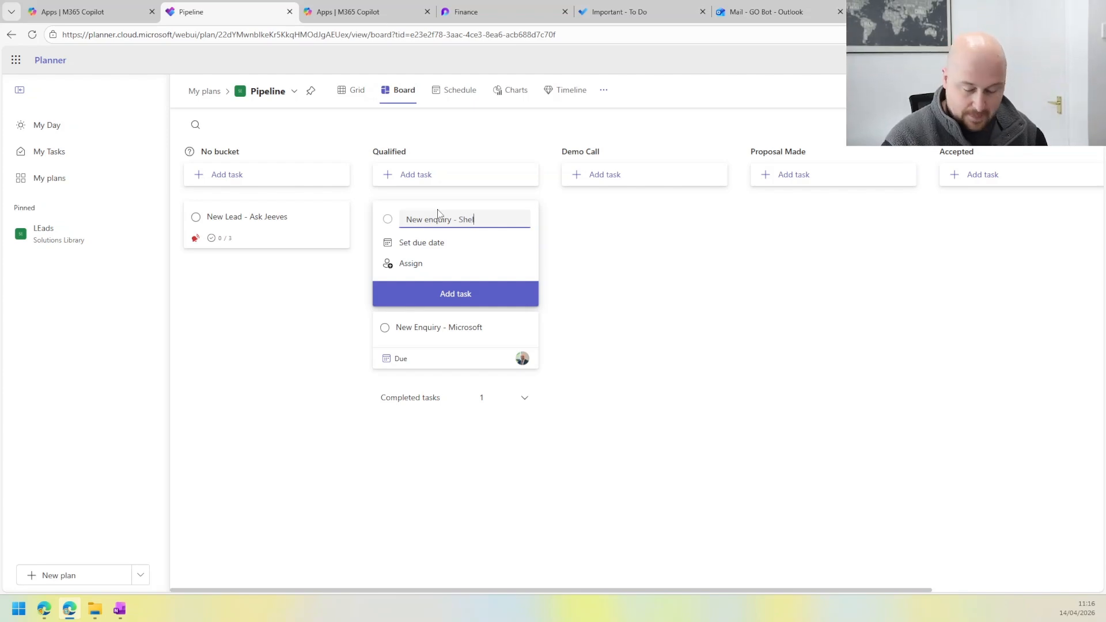
type("l")
key("Return")
left_click(427, 334)
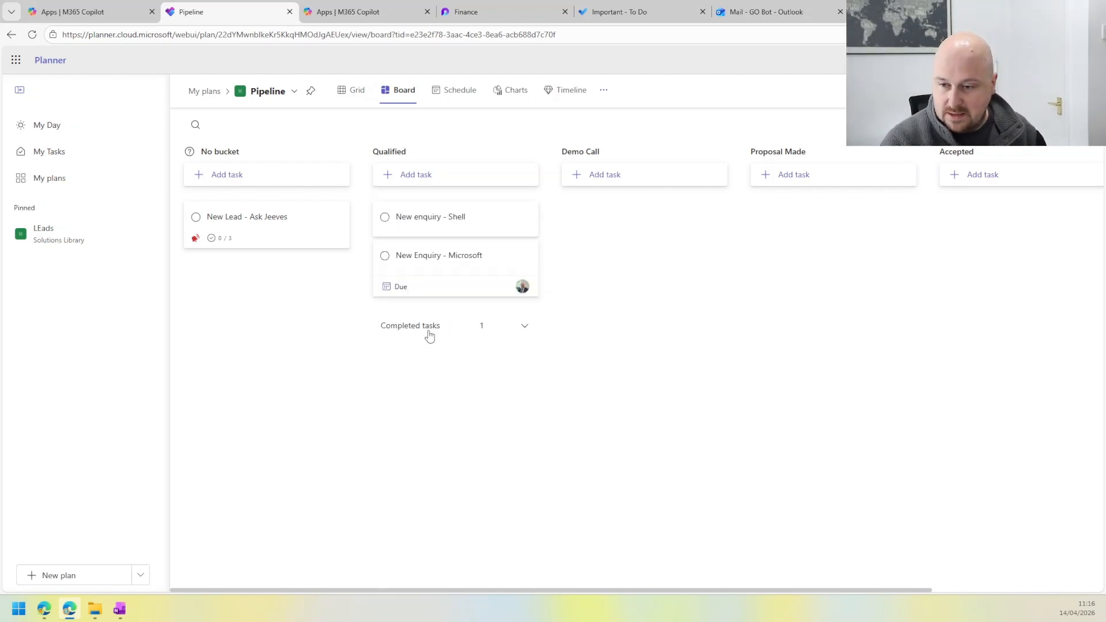
Step: Assign the New enquiry - Shell task to GO Bot and move it to the Demo Call bucket
left_click(442, 242)
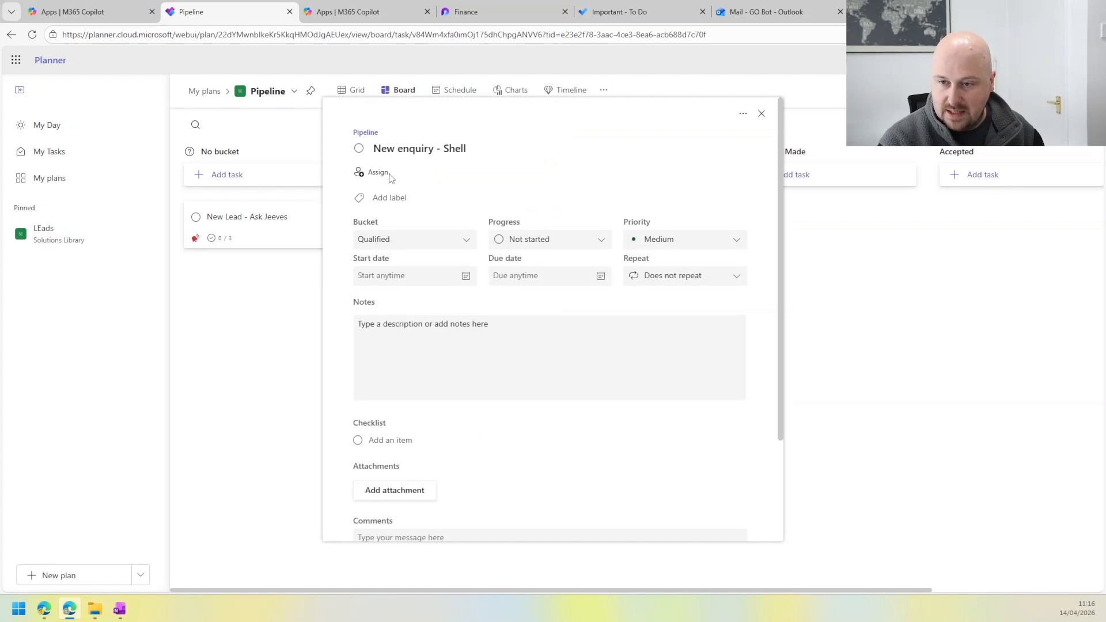
left_click(383, 179)
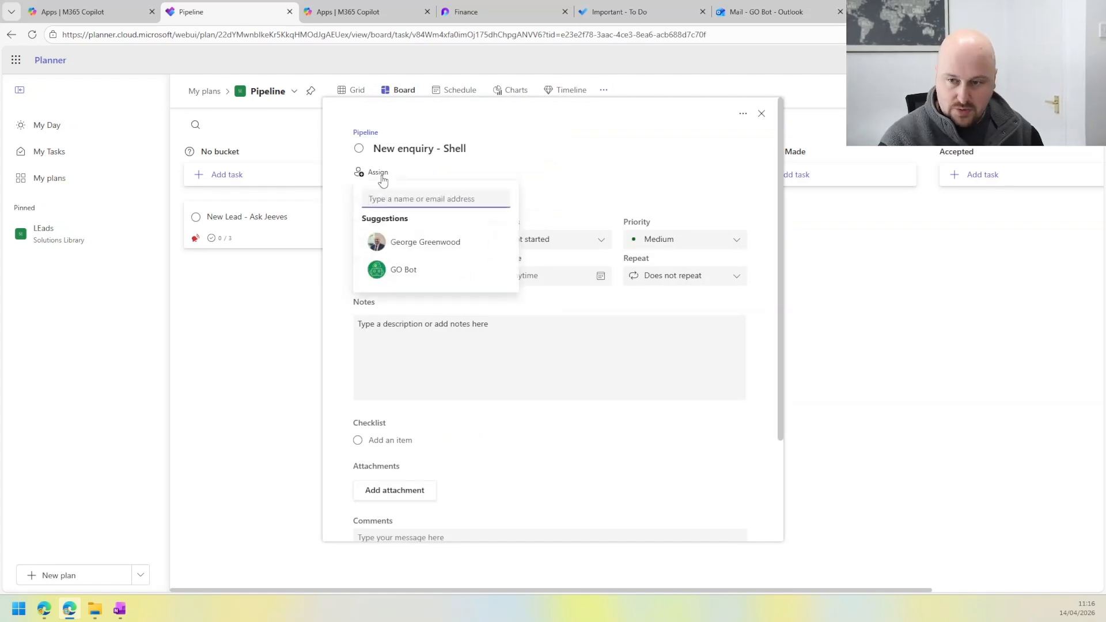
left_click(403, 269)
left_click(578, 165)
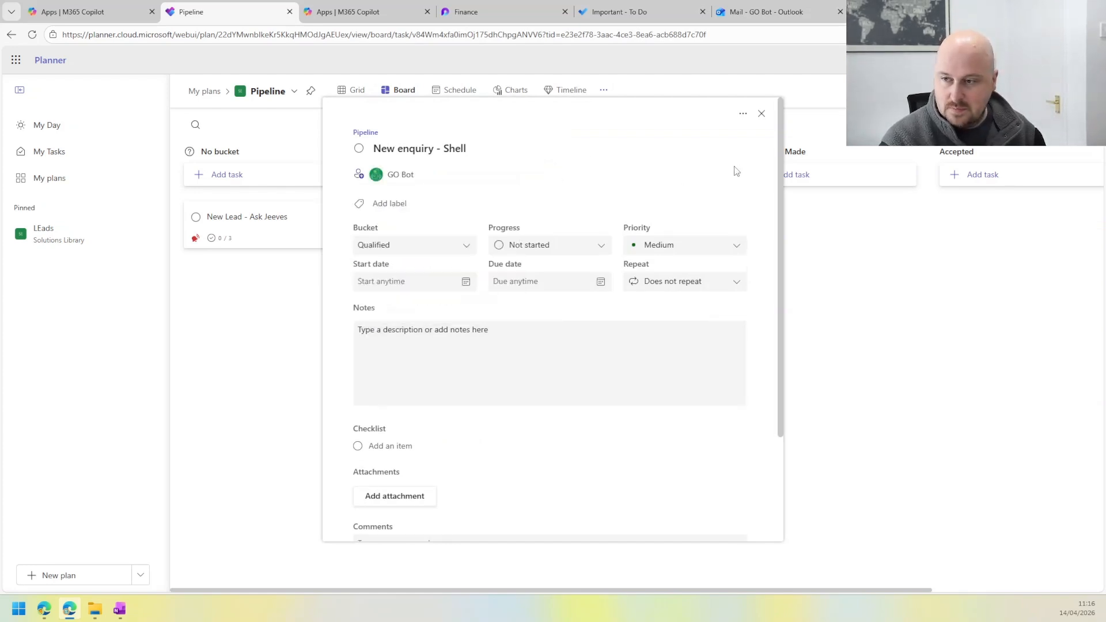
left_click(762, 115)
left_click_drag(437, 234, 613, 223)
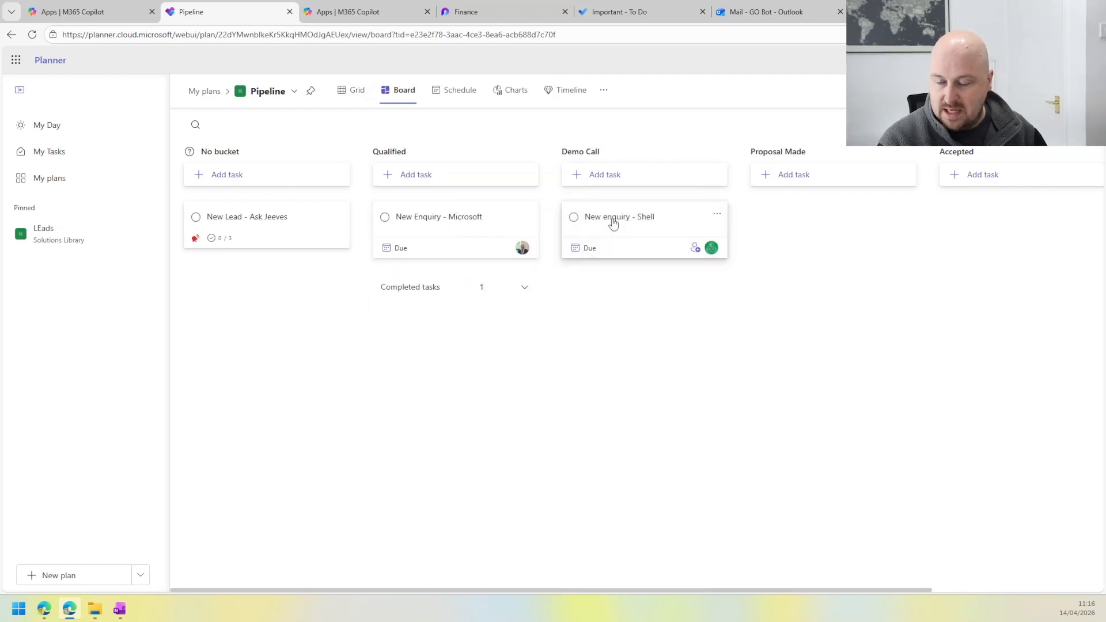
Step: Switch to To Do, reload it and check the Tasks, Important, My Day and Assigned to me lists for the Shell task
left_click(684, 5)
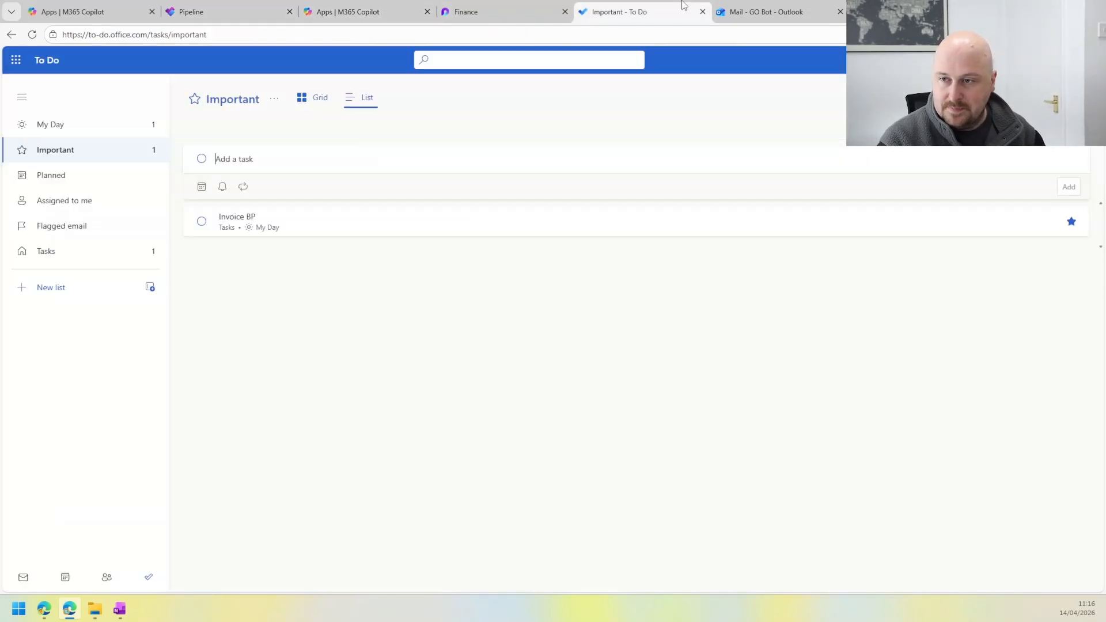
left_click(32, 35)
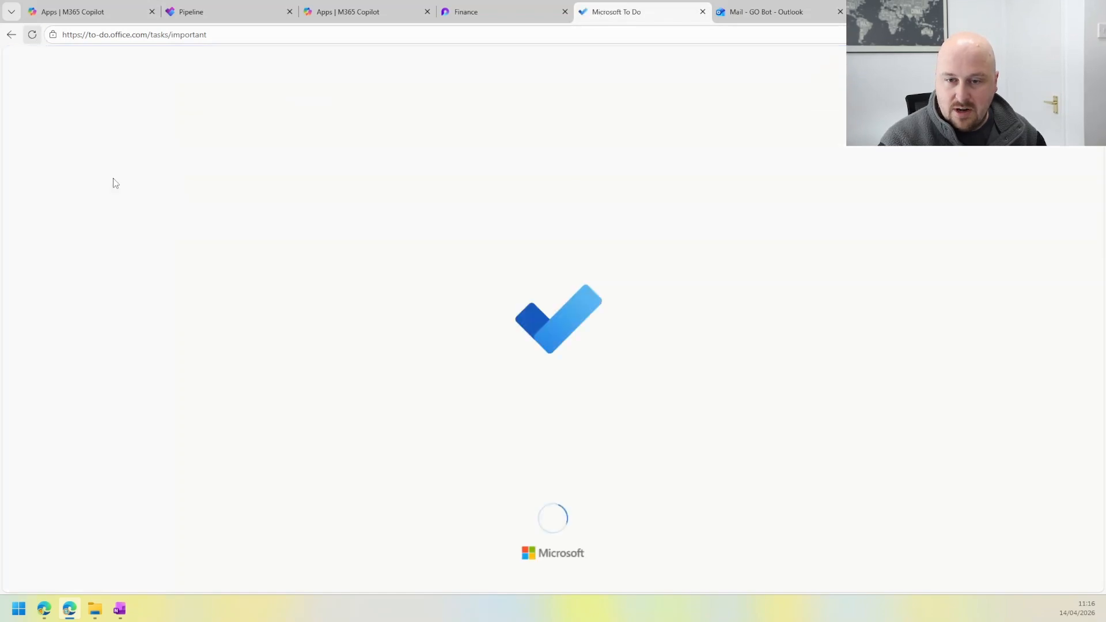
left_click(89, 251)
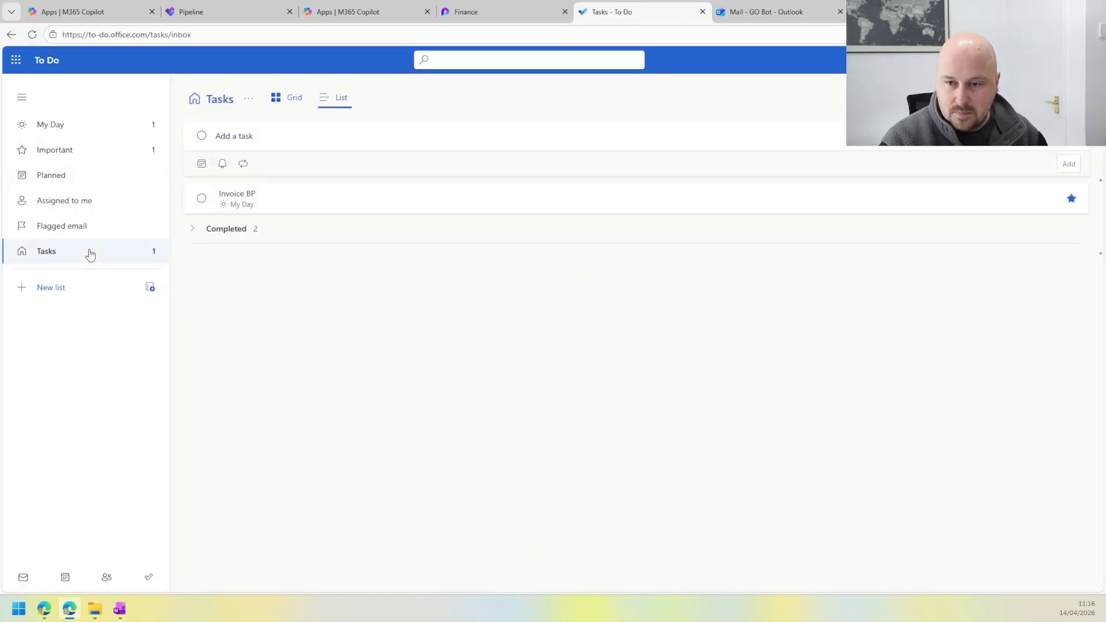
left_click(121, 150)
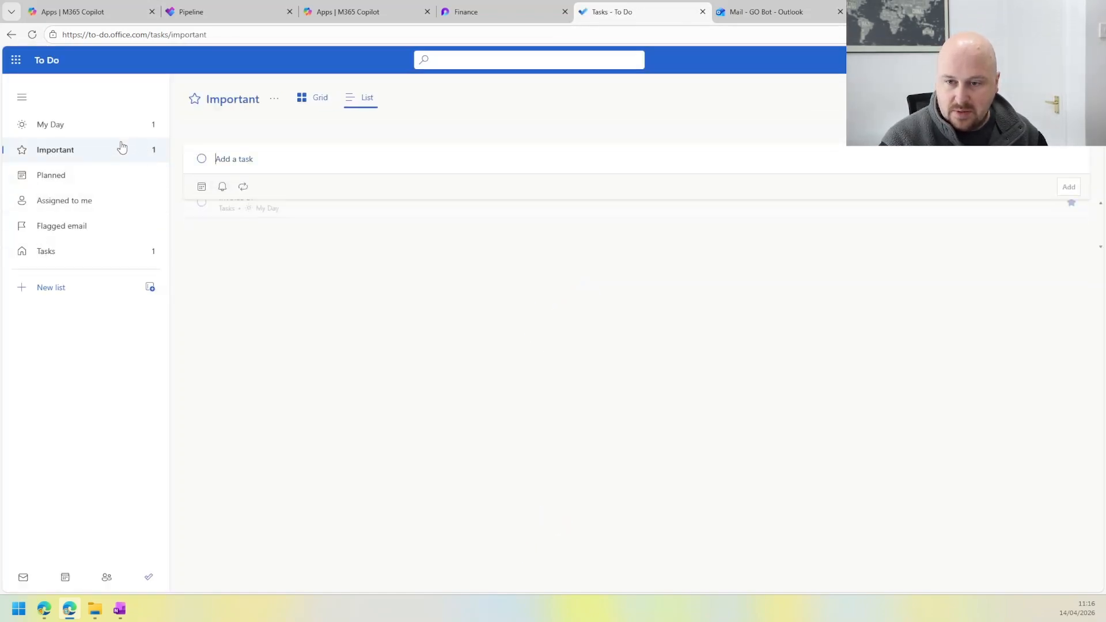
left_click(115, 128)
left_click(96, 249)
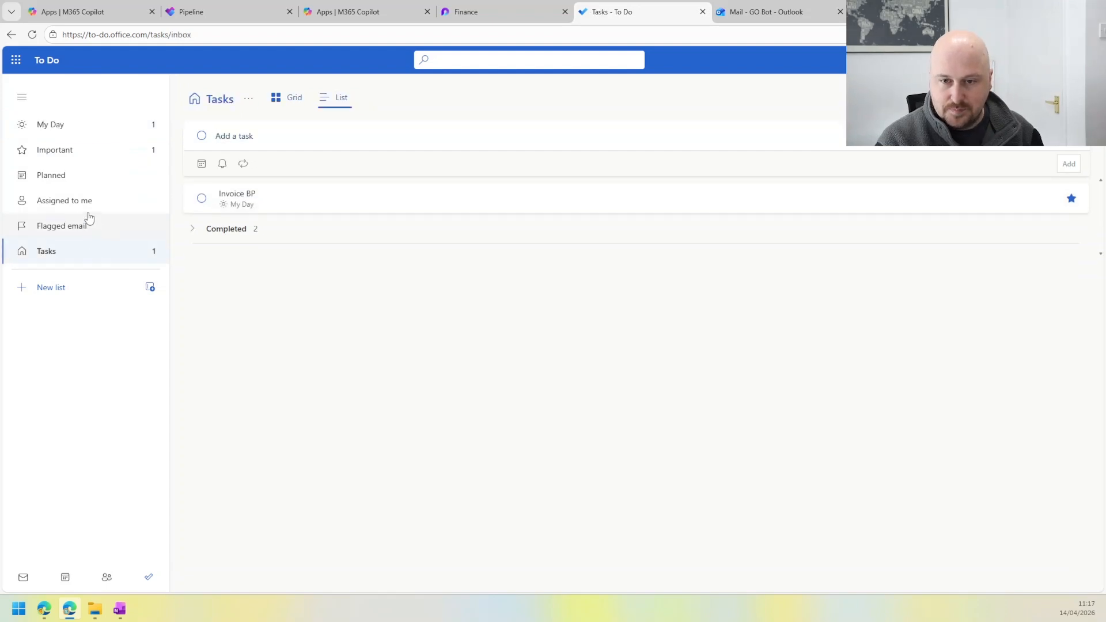
left_click(87, 207)
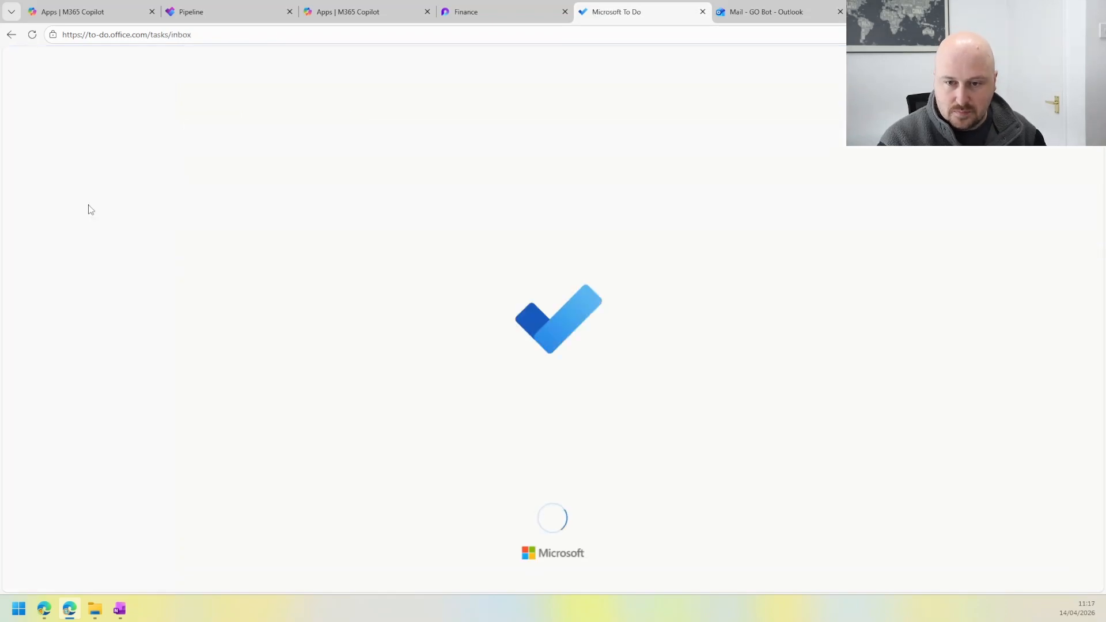
Step: Reload the Assigned to me list and compare it with the Pipeline board in Planner
left_click(32, 34)
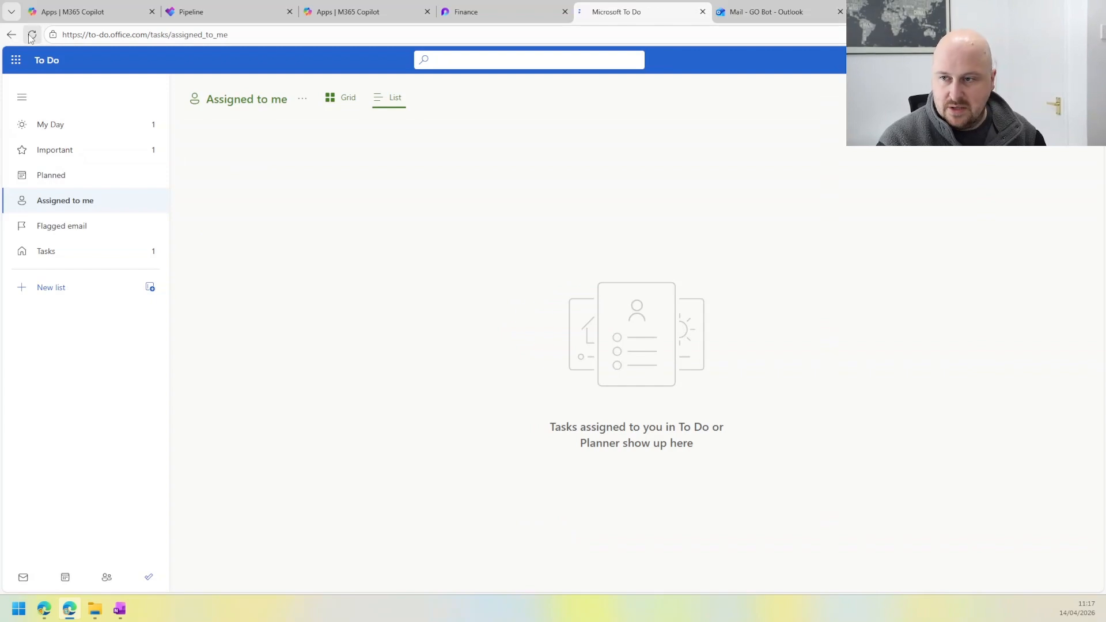
left_click(30, 35)
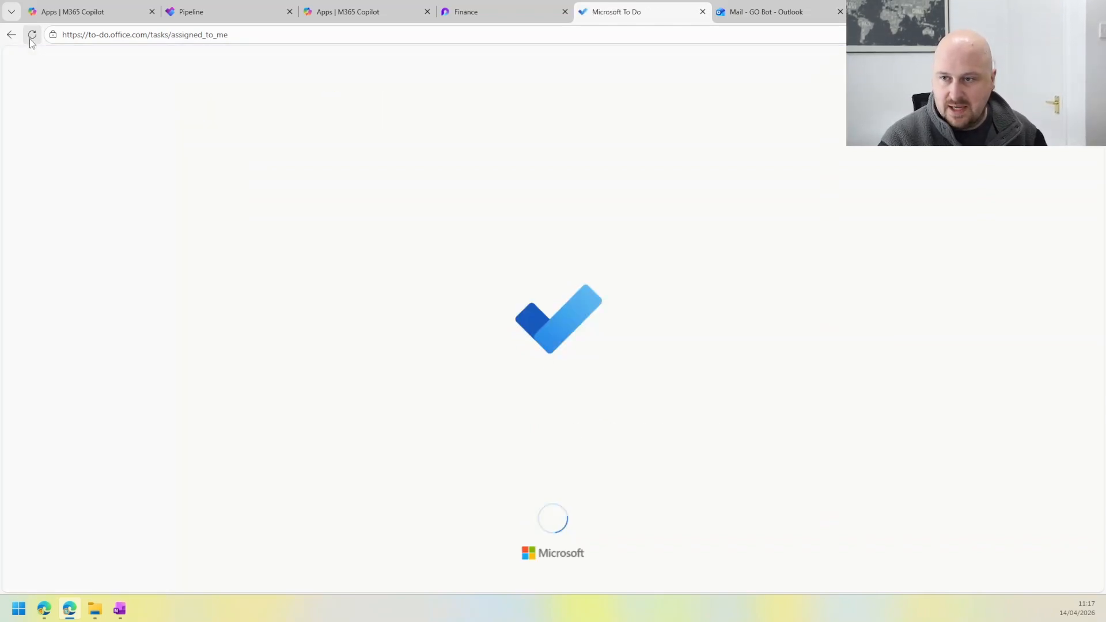
left_click(32, 36)
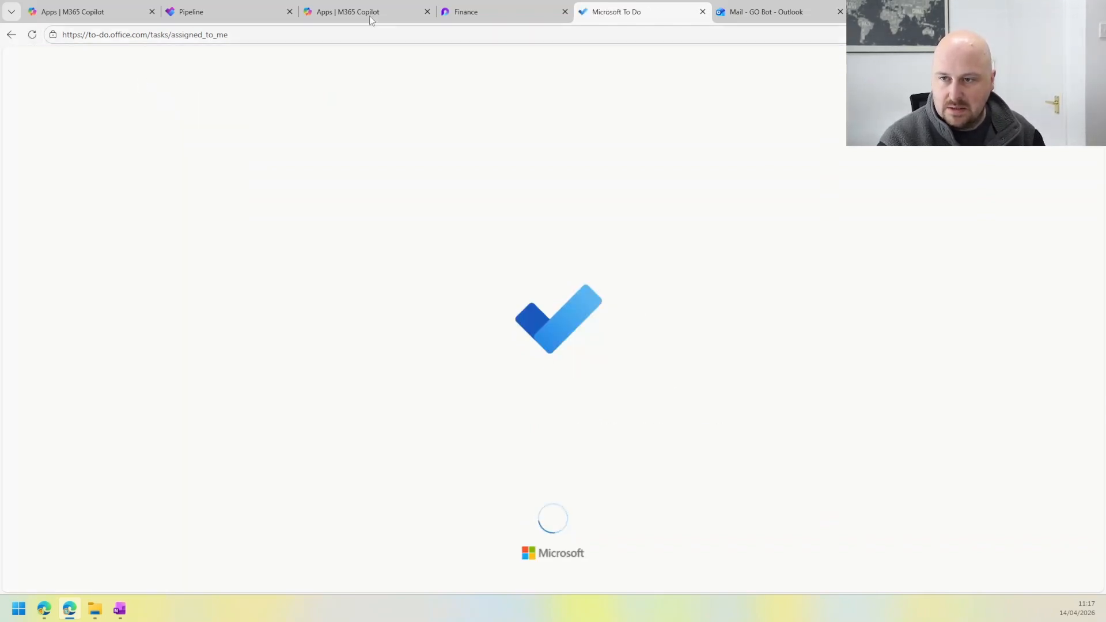
left_click(258, 7)
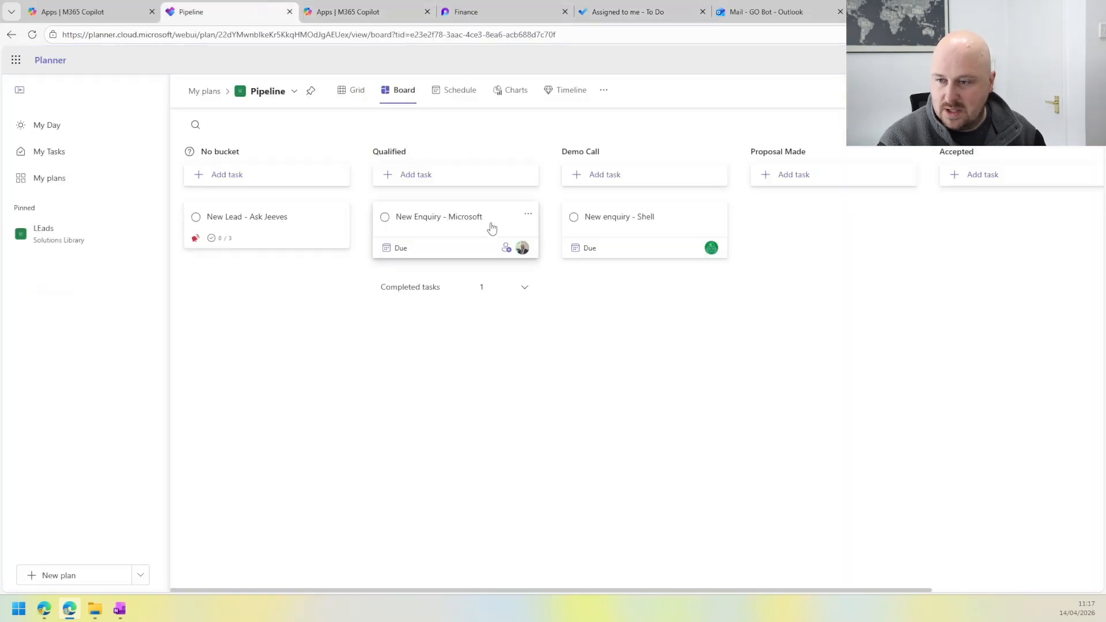
left_click(628, 11)
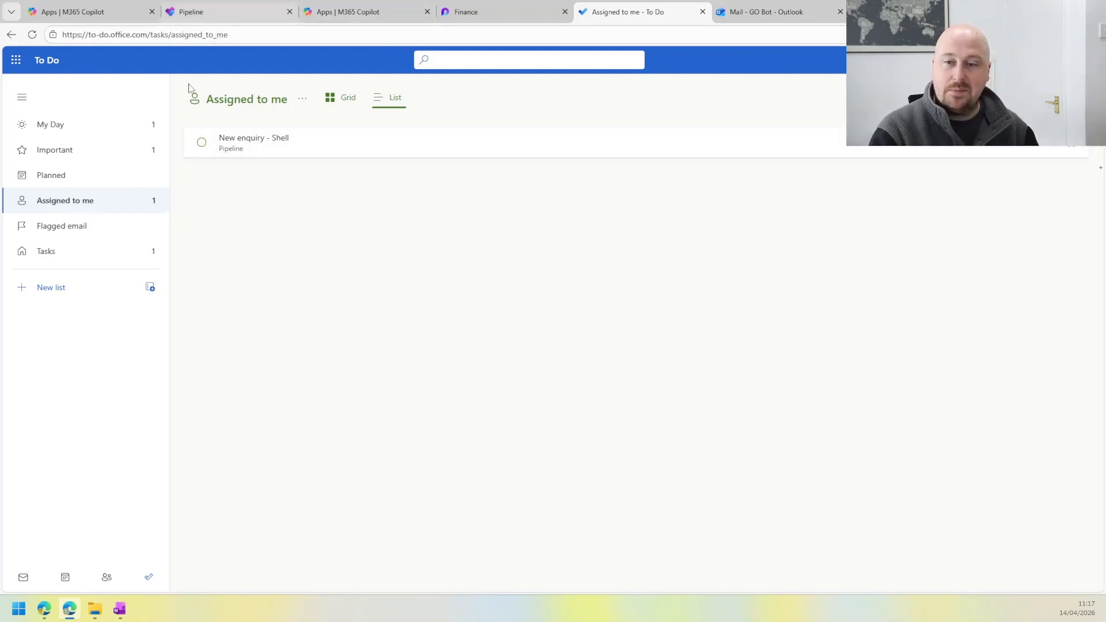
Step: Show To Do's Flagged email list, then switch to Outlook, flag the 10:24 AM "You've been assigned a task" email and open it
left_click(72, 227)
left_click(749, 11)
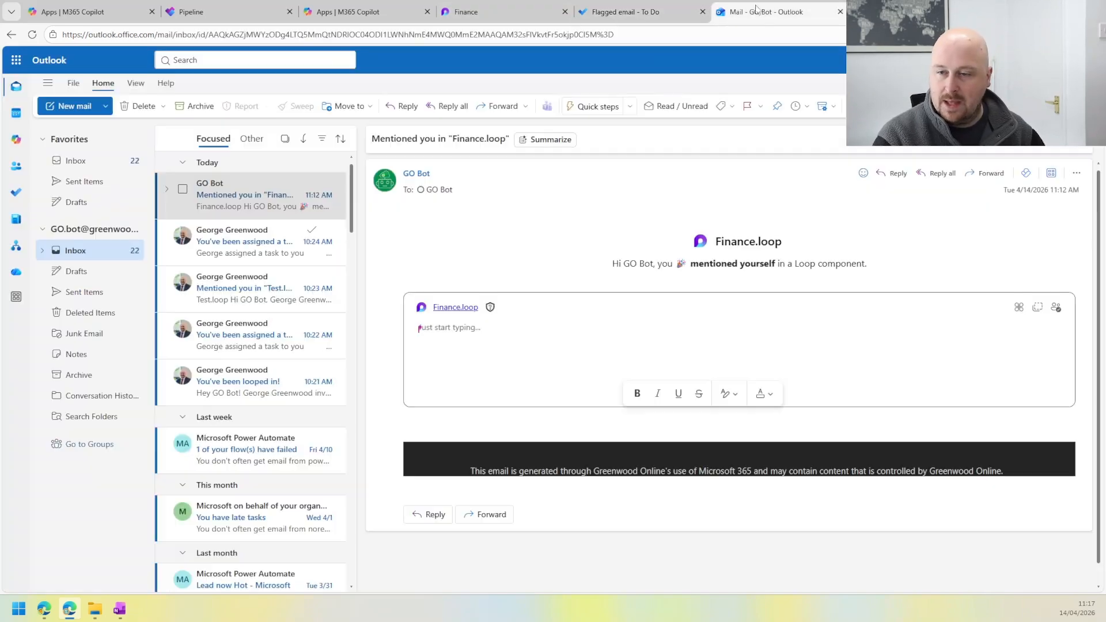
left_click(311, 231)
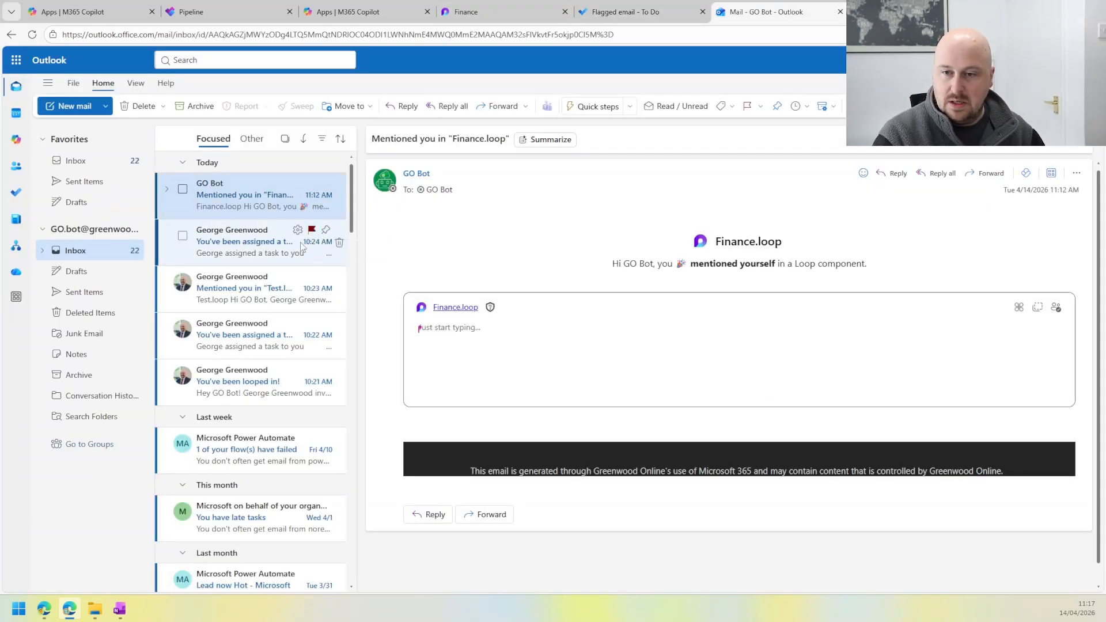
left_click(249, 246)
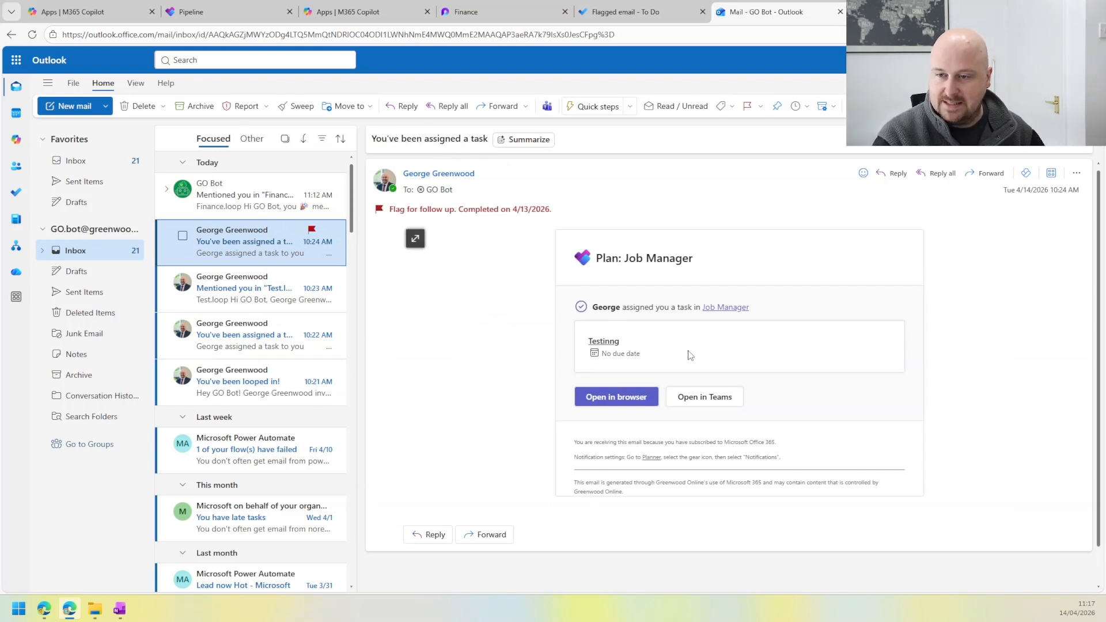
Step: Return to To Do's Flagged email list and open the details of the "You've been assigned a task" item
left_click(461, 11)
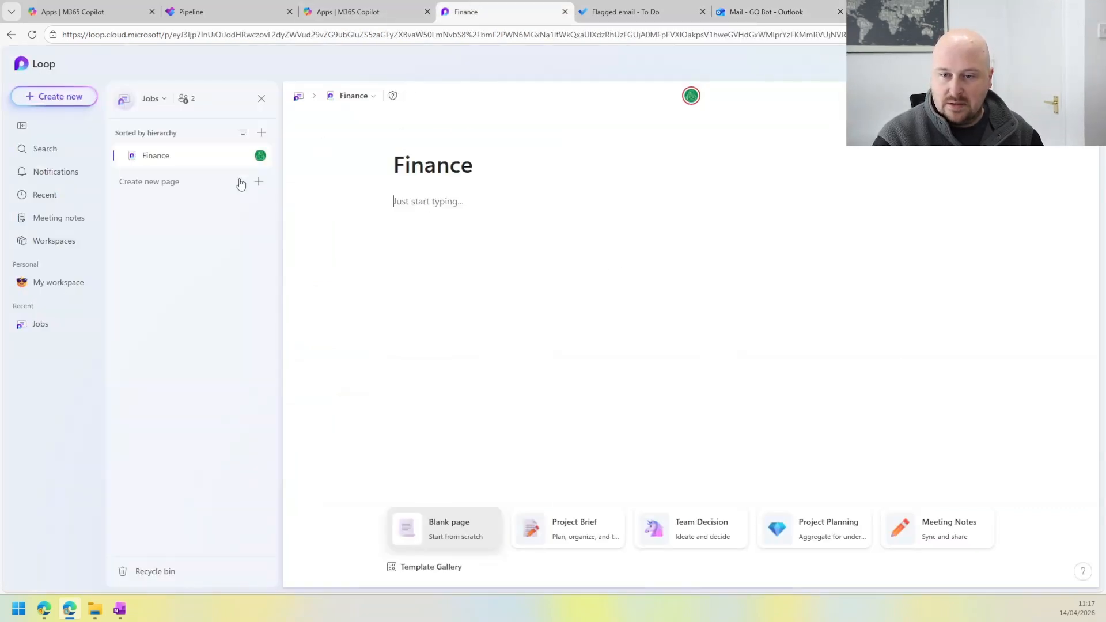
left_click(634, 11)
left_click(484, 7)
left_click(350, 5)
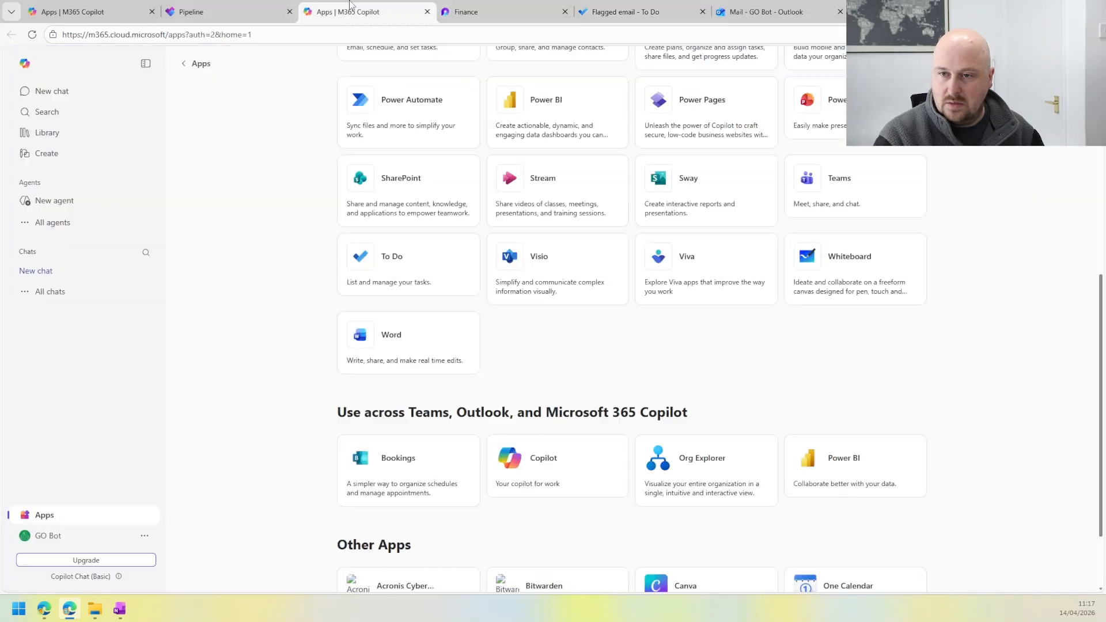
left_click(628, 8)
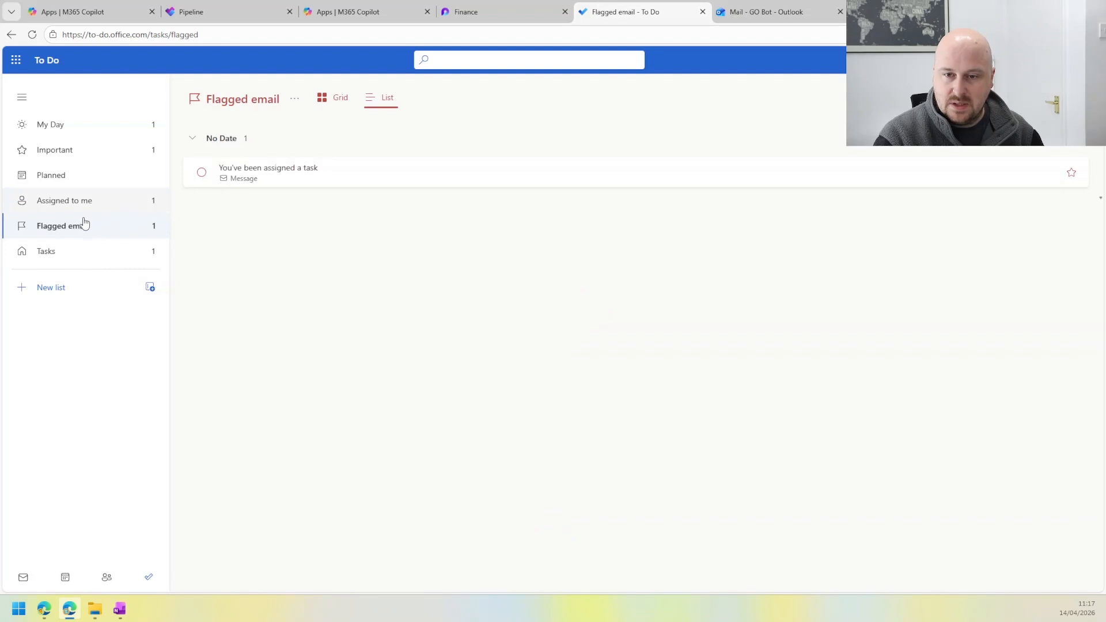
left_click(313, 173)
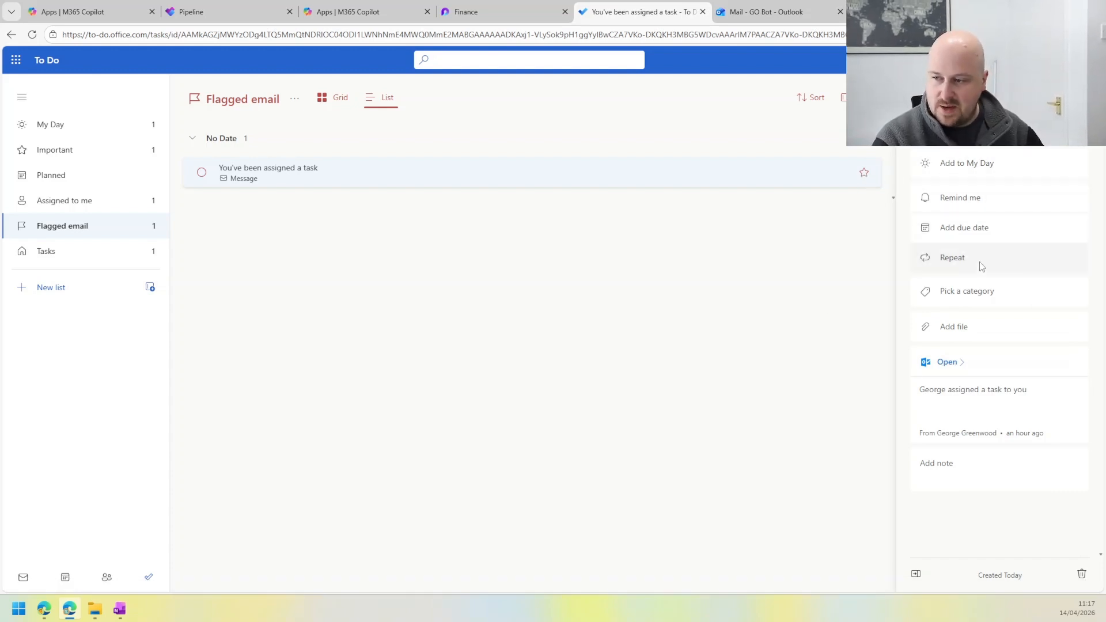
Step: Switch to the Finance page in Loop and insert a Task list template below the title
left_click(483, 9)
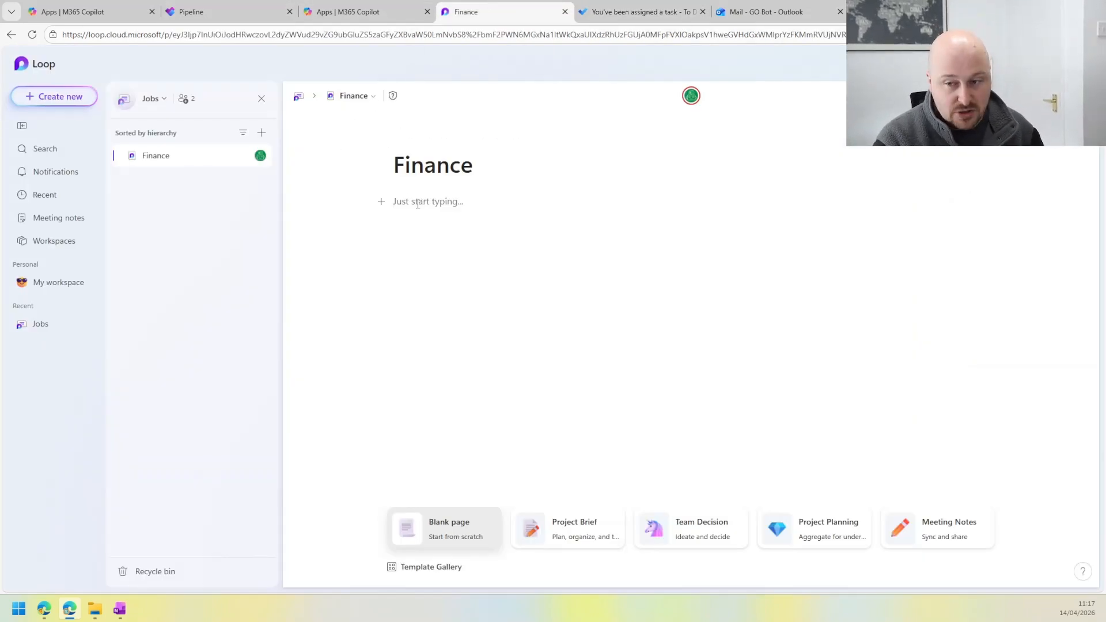
left_click(381, 203)
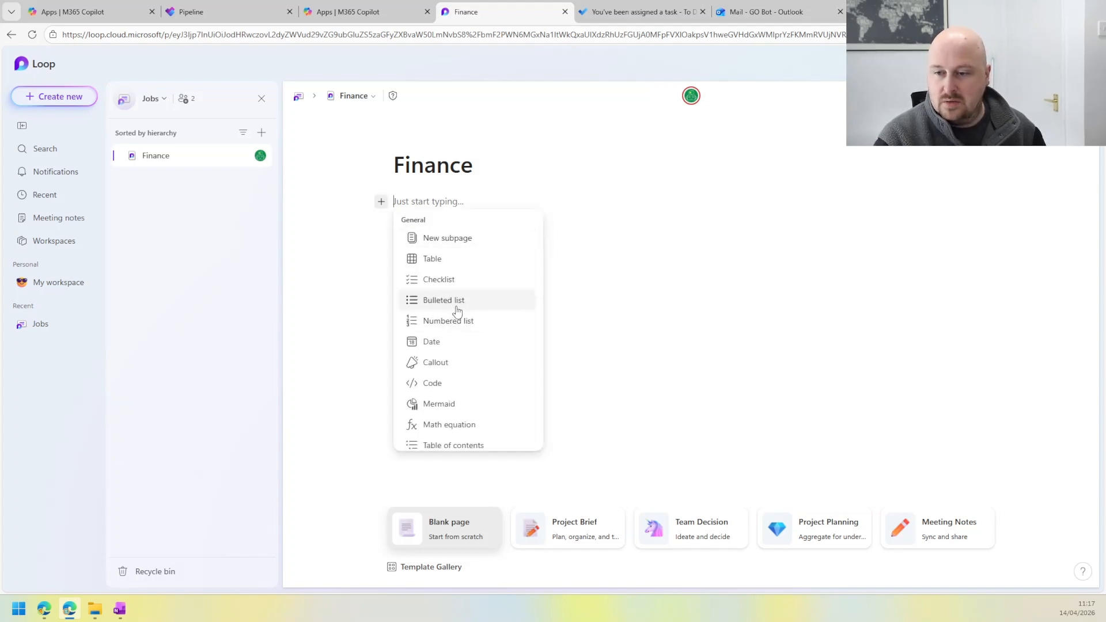
scroll(457, 308, "down", 10)
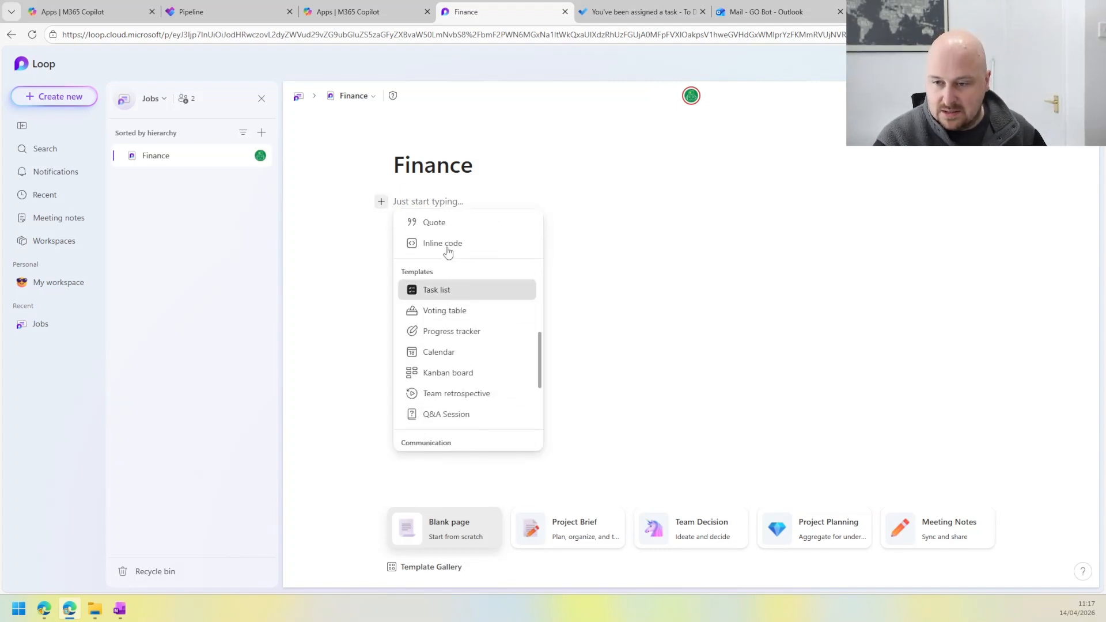
left_click(459, 291)
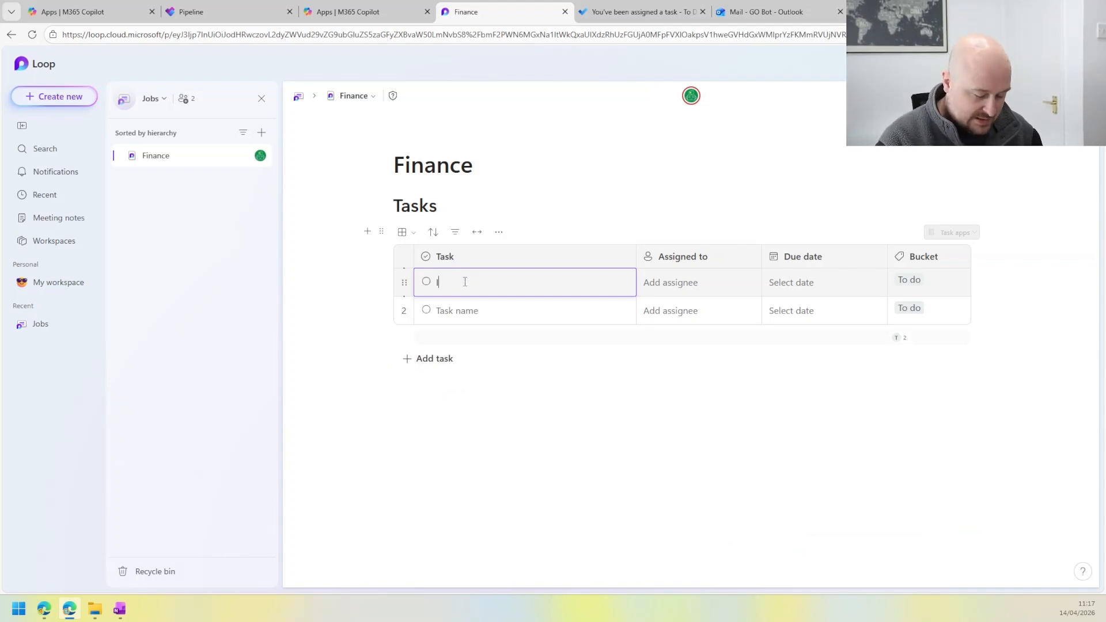
Step: Name the first task "Pay rent", assign it to GO Bot and set its due date to Friday, April 17
type("Pay rent")
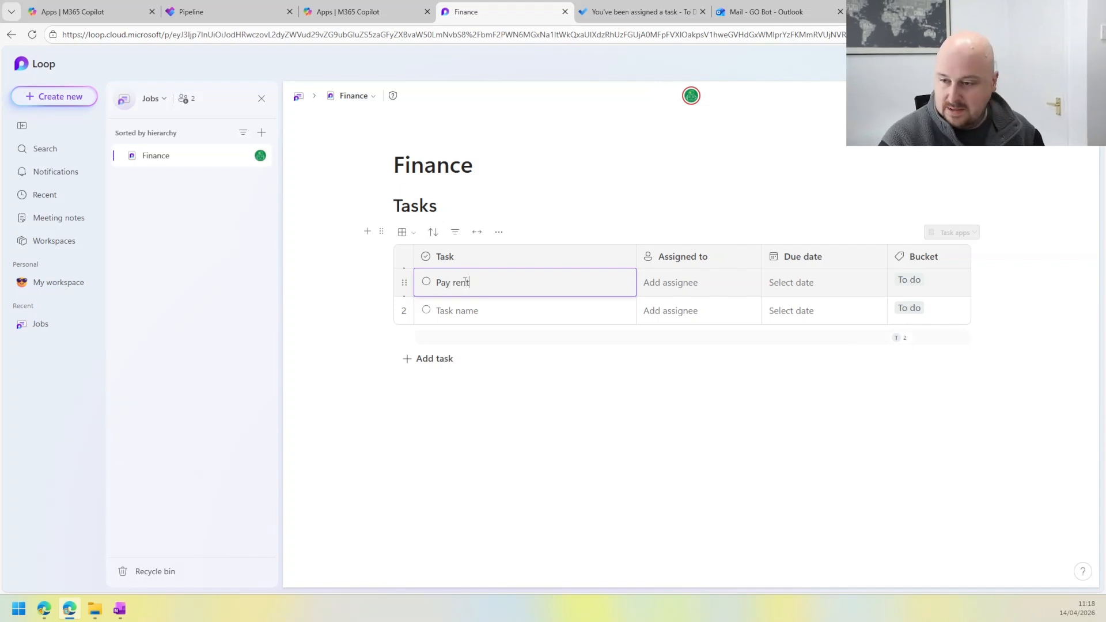
left_click(639, 286)
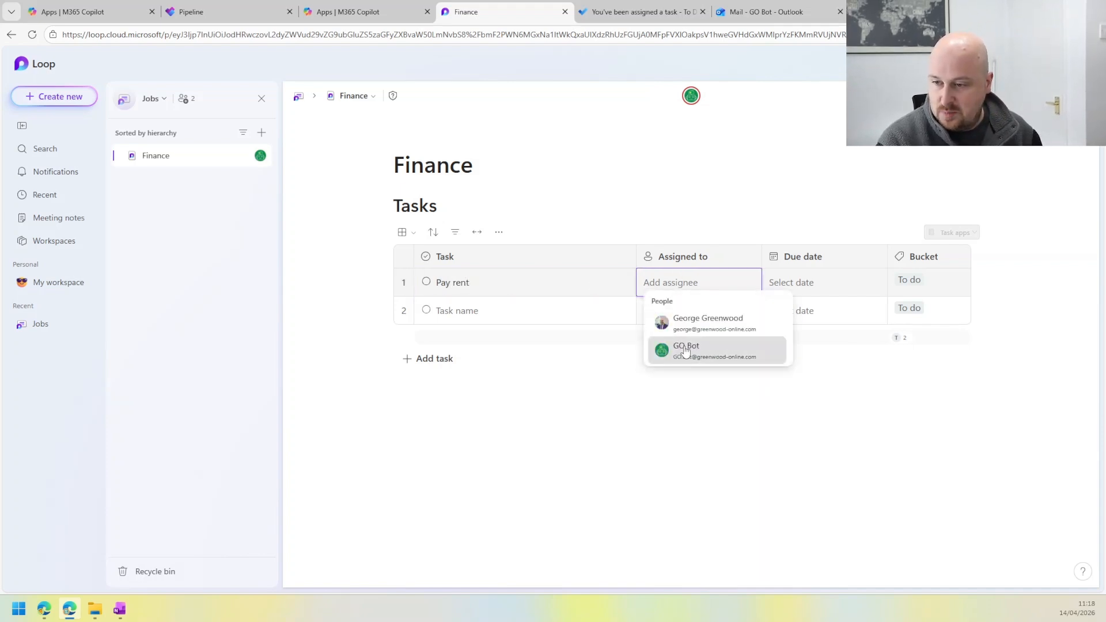
left_click(662, 348)
left_click(791, 282)
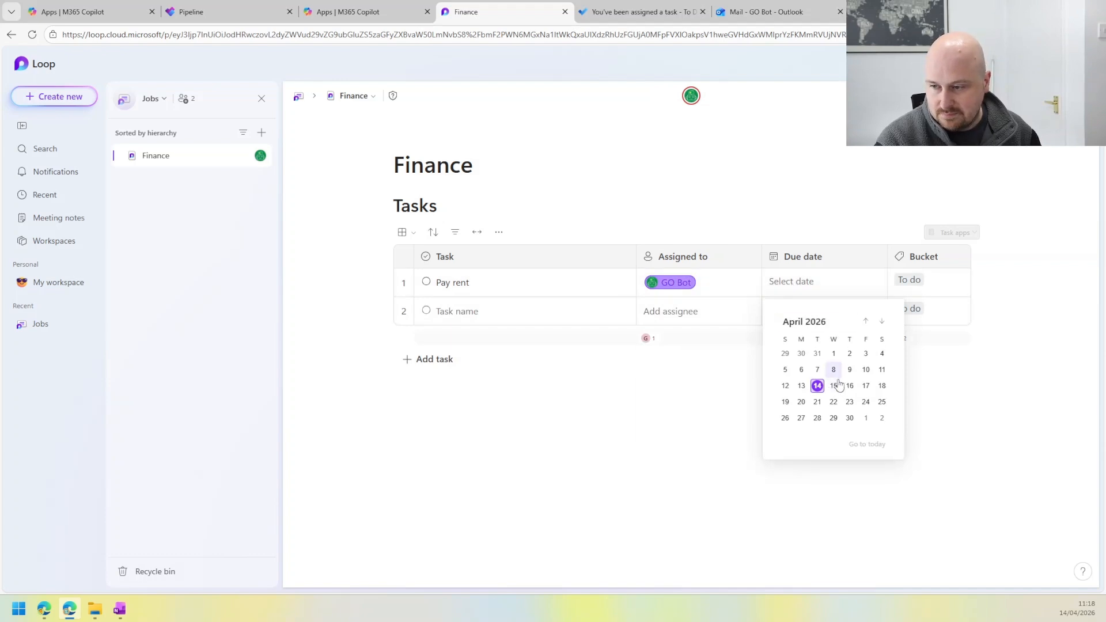
left_click(866, 386)
left_click(917, 288)
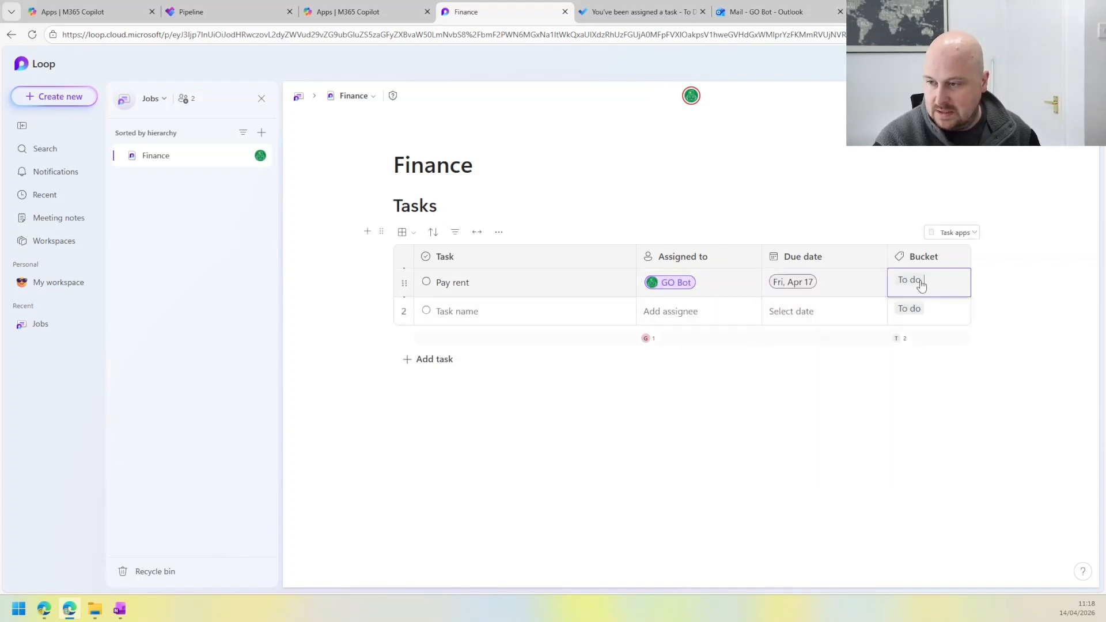
left_click(721, 406)
Step: Switch to To Do and reload the Assigned to me list to check for the Pay rent task
left_click(581, 7)
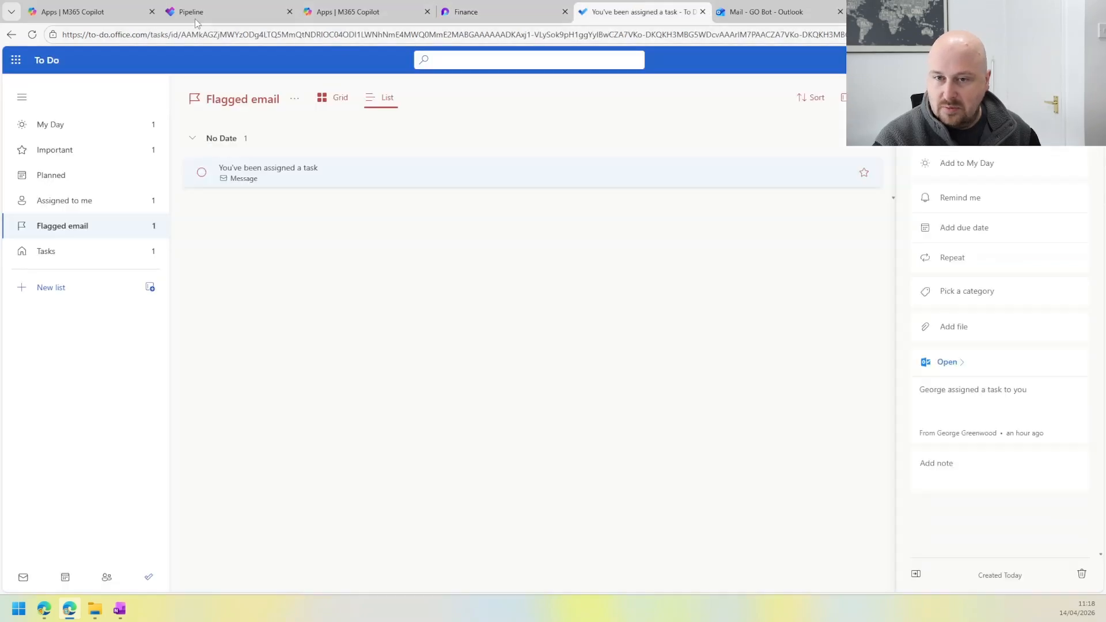
left_click(34, 34)
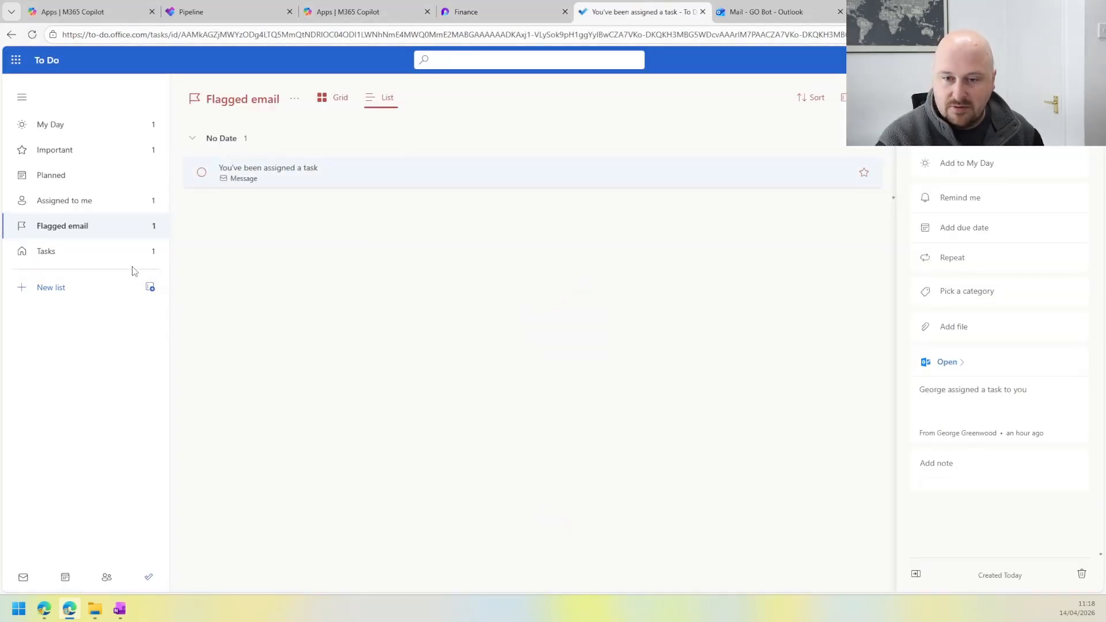
left_click(92, 202)
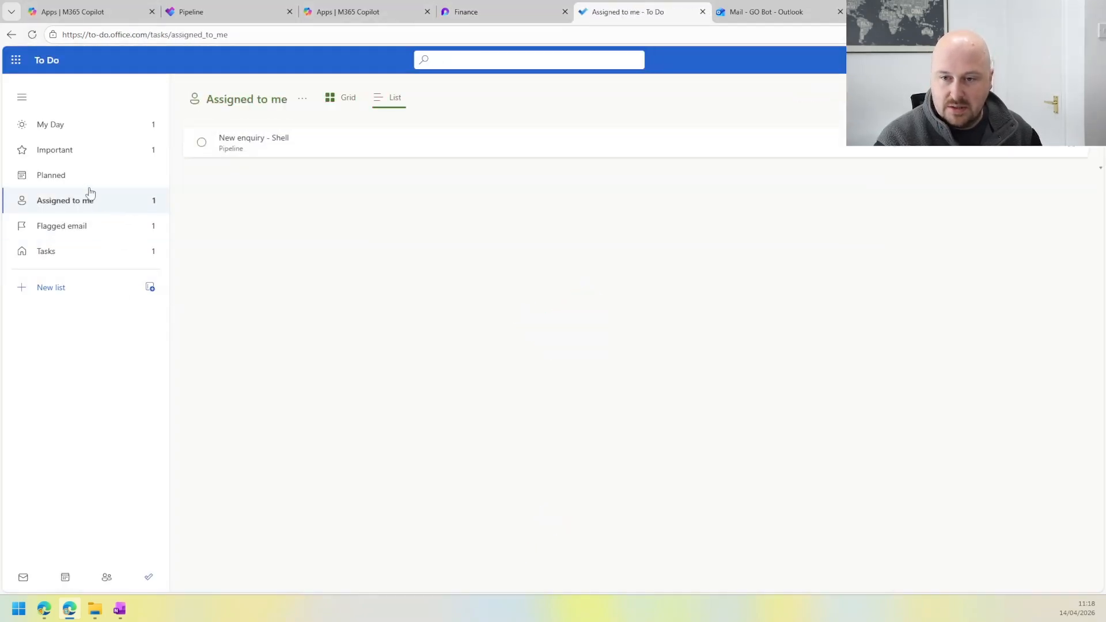
left_click(32, 34)
left_click(32, 33)
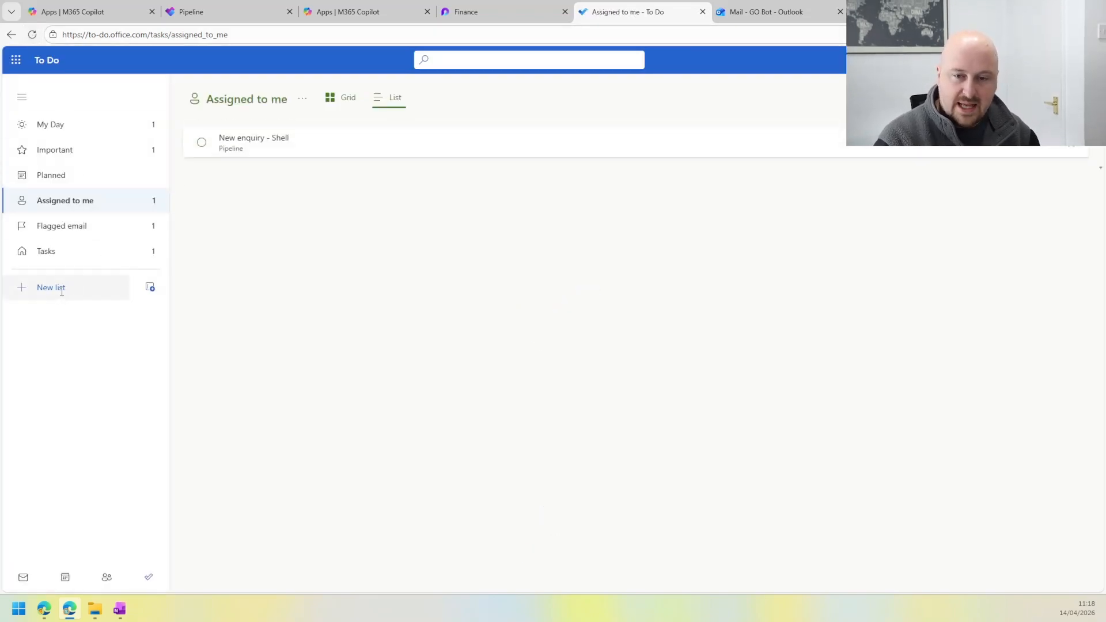
Step: Create a new To Do list named "Backup"
left_click(92, 286)
type("Ba")
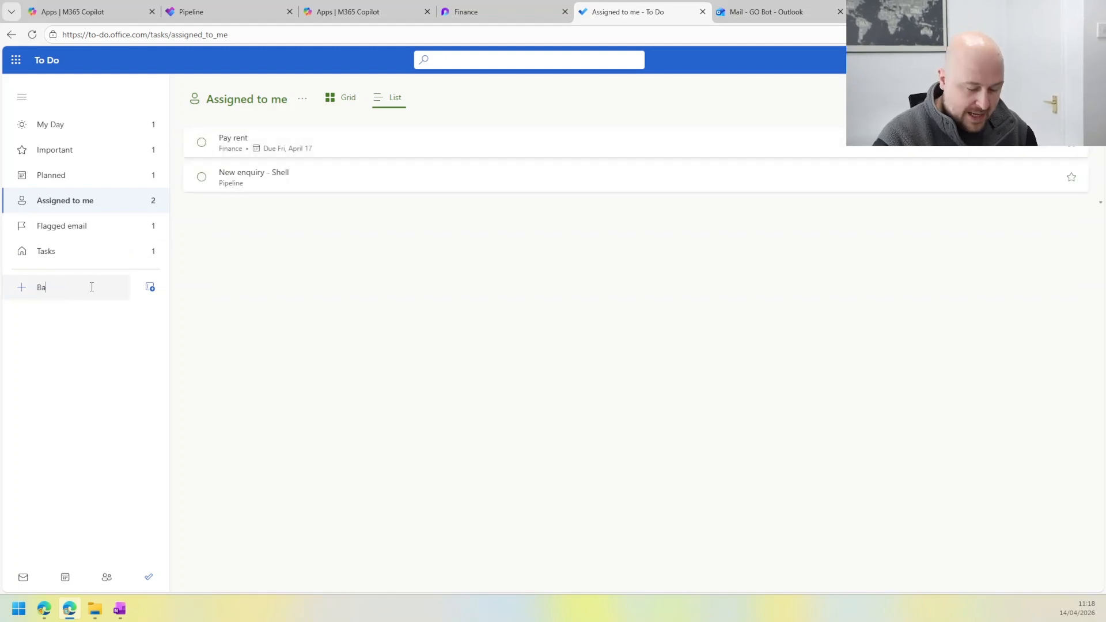
type("ckup")
key("Return")
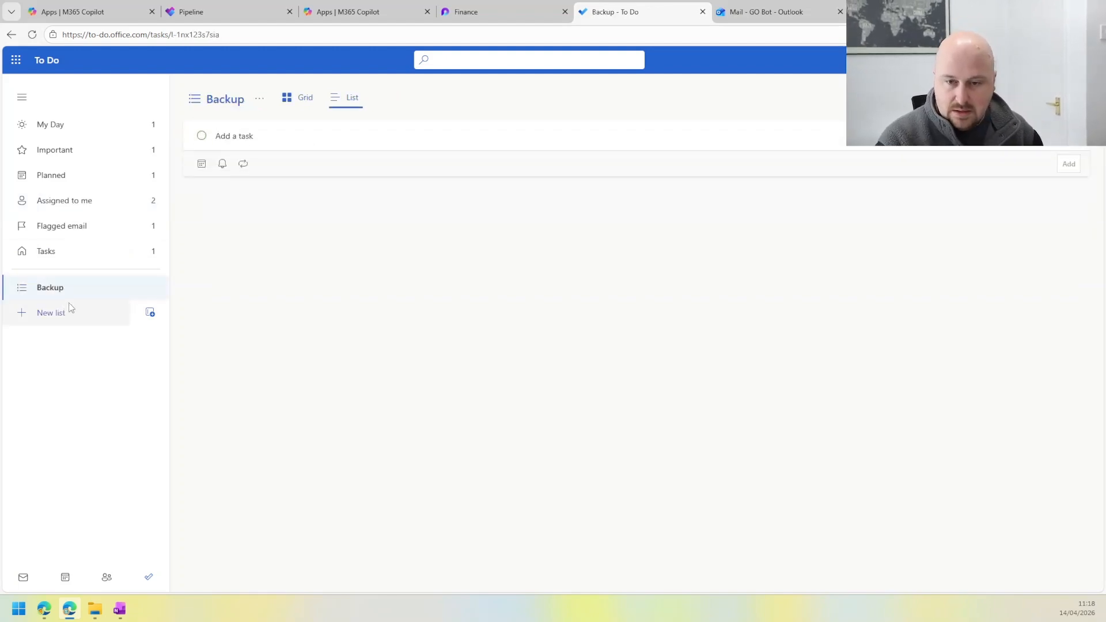
Step: Add the tasks Microsoft, Google, LinkedIn and Facebook to the Backup list
type("Mic")
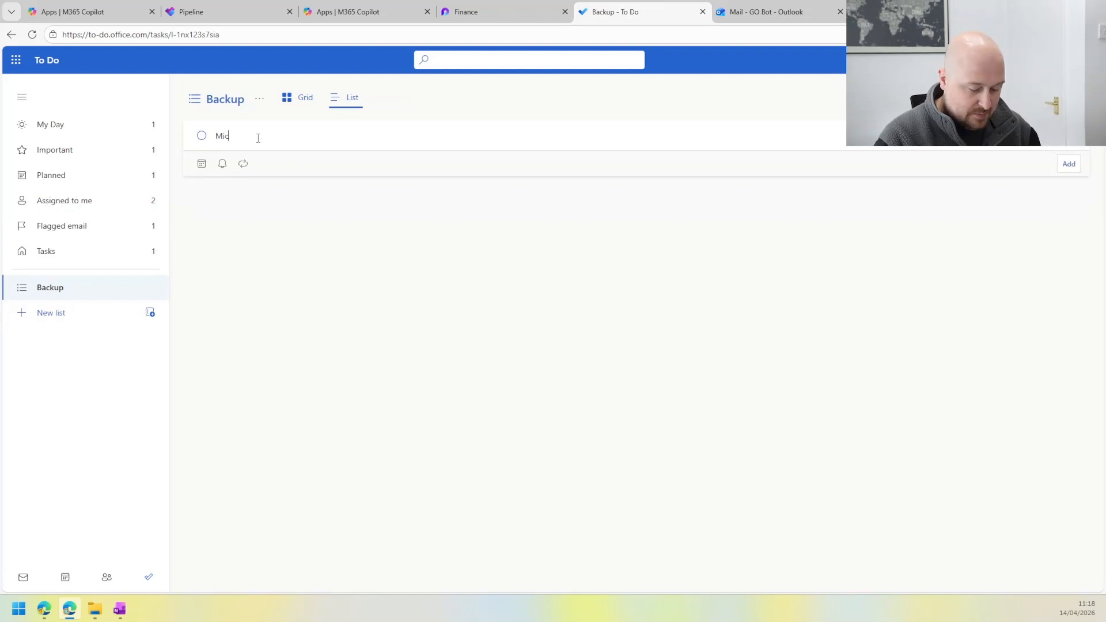
type("rosof")
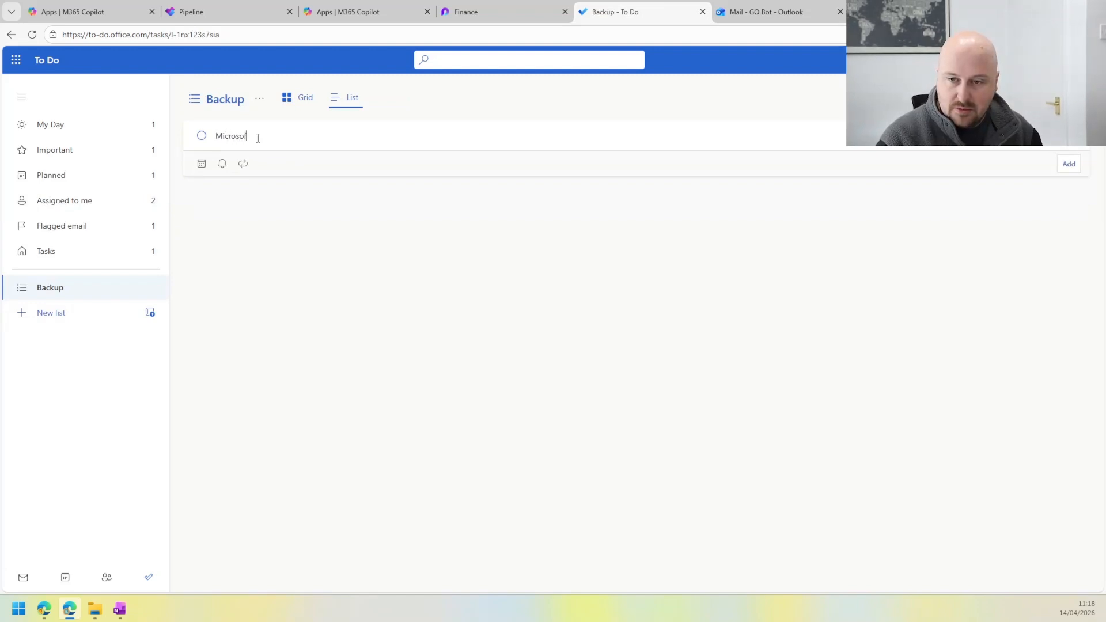
type("t")
key("Return")
type("Google")
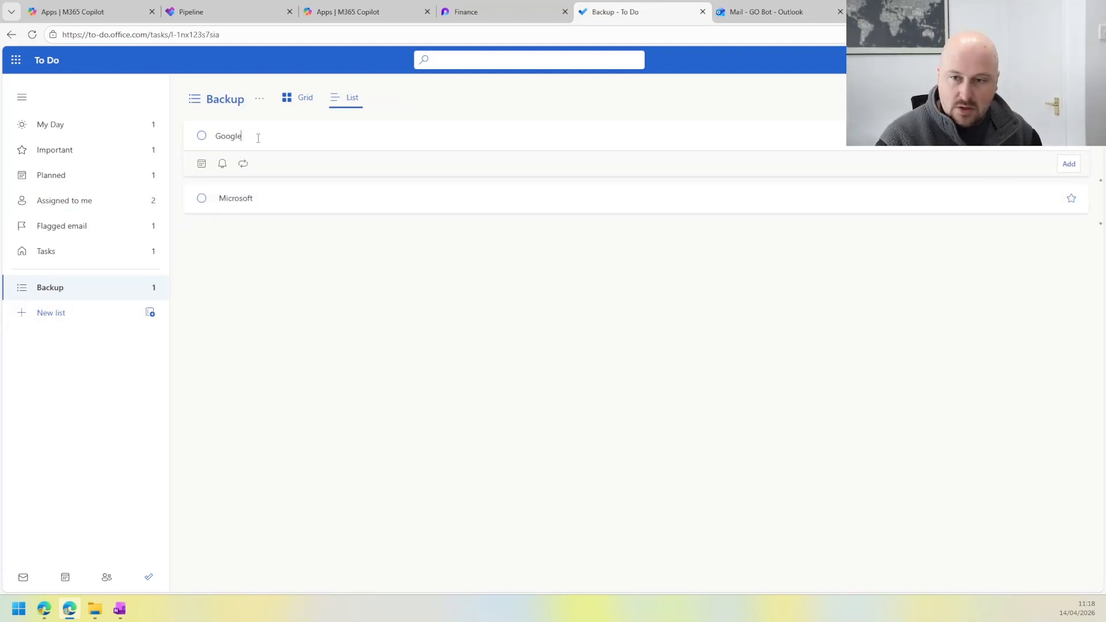
key("Return")
type("Linked")
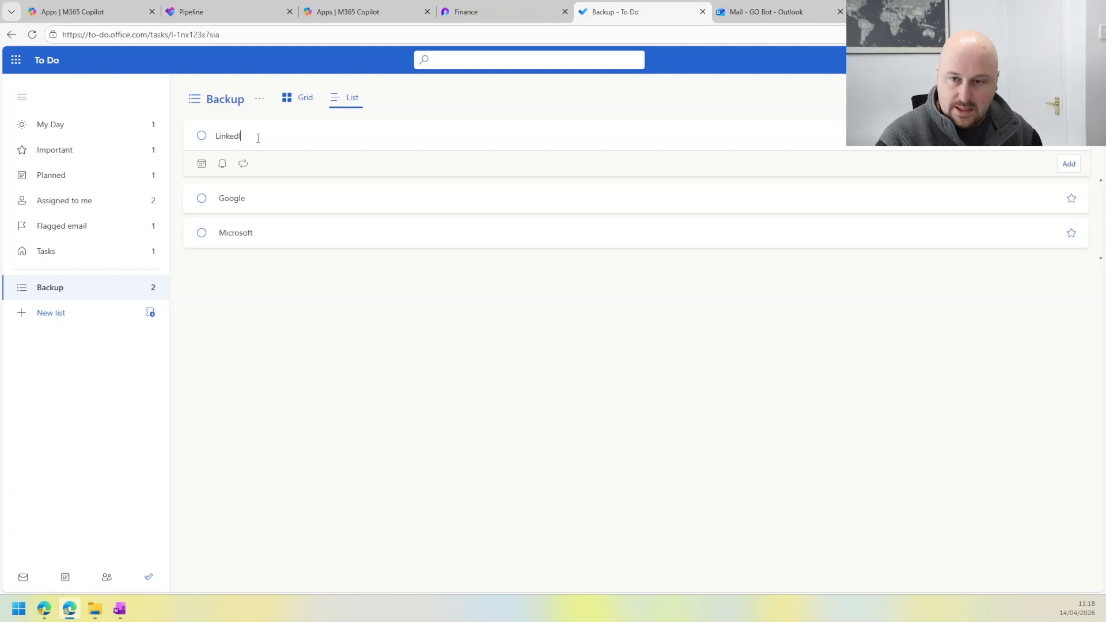
type("In")
key("Return")
type("Facebo")
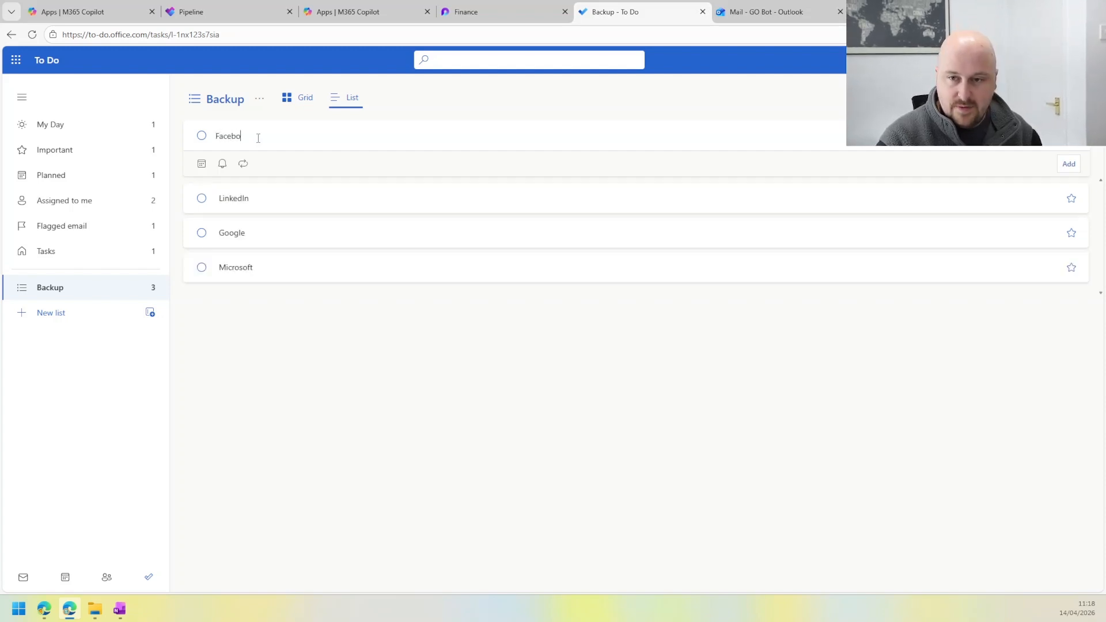
type("ok")
key("Return")
Step: Set the Facebook and LinkedIn tasks in the Backup list to repeat monthly
left_click(309, 206)
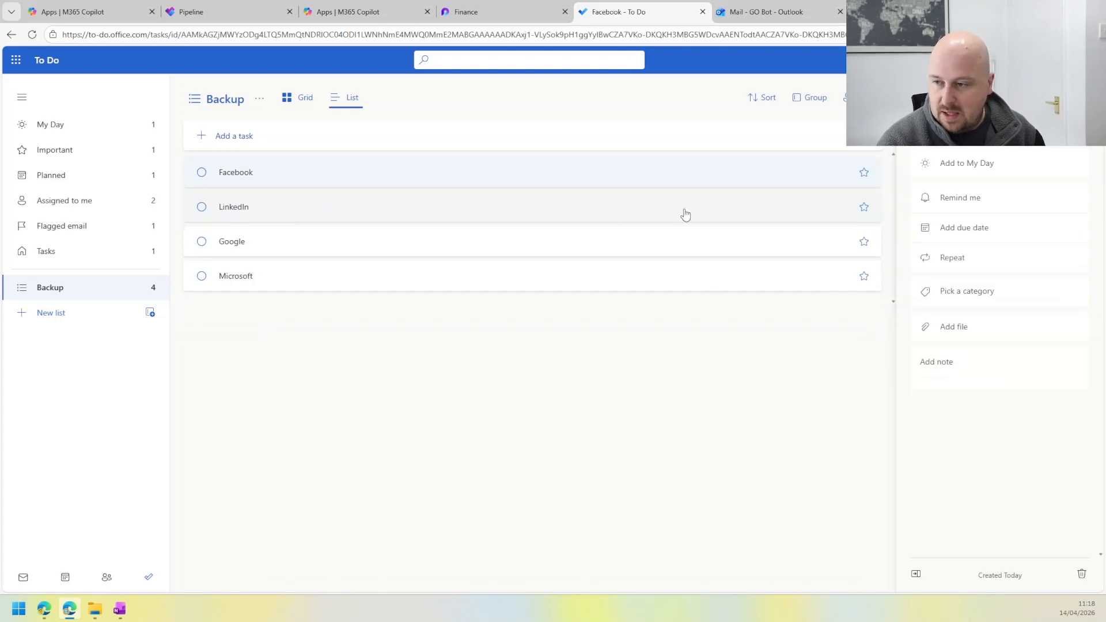
left_click(958, 261)
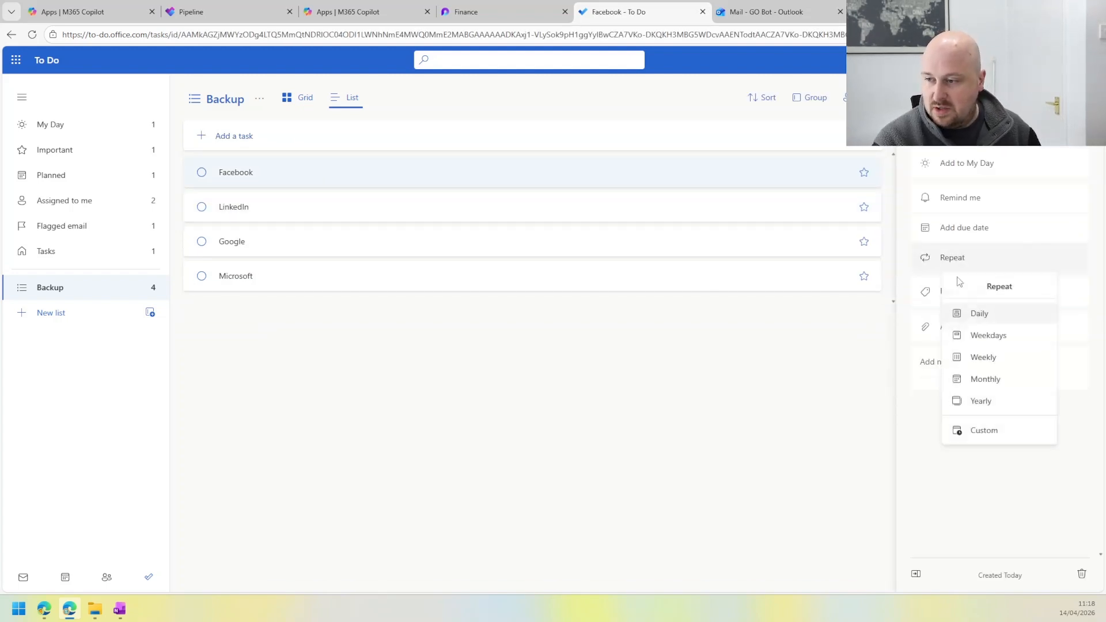
left_click(1014, 378)
left_click(765, 224)
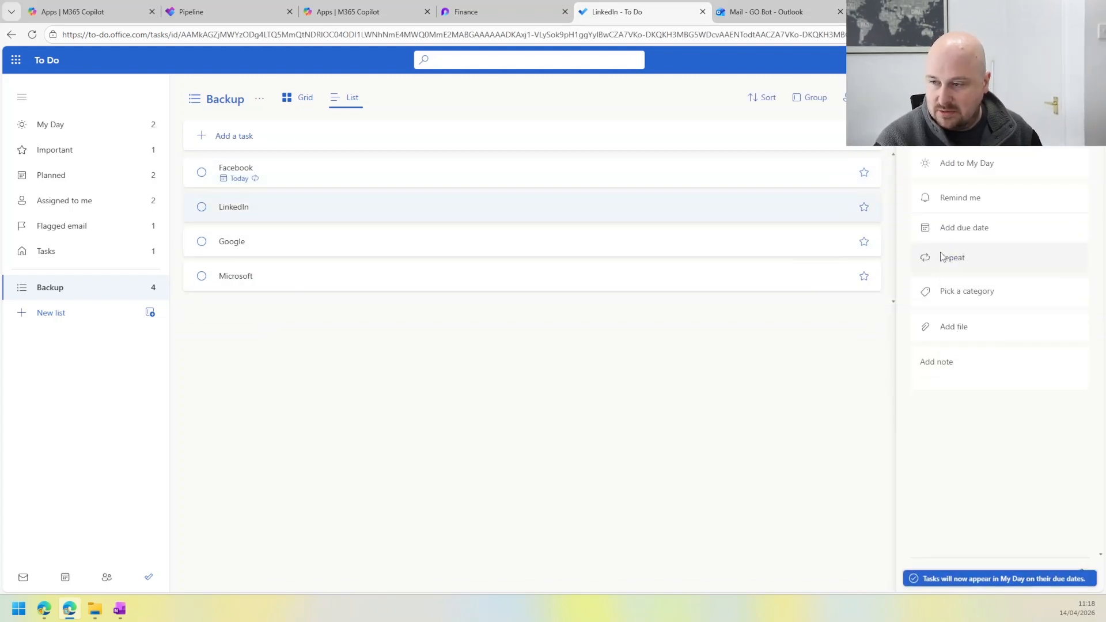
left_click(972, 257)
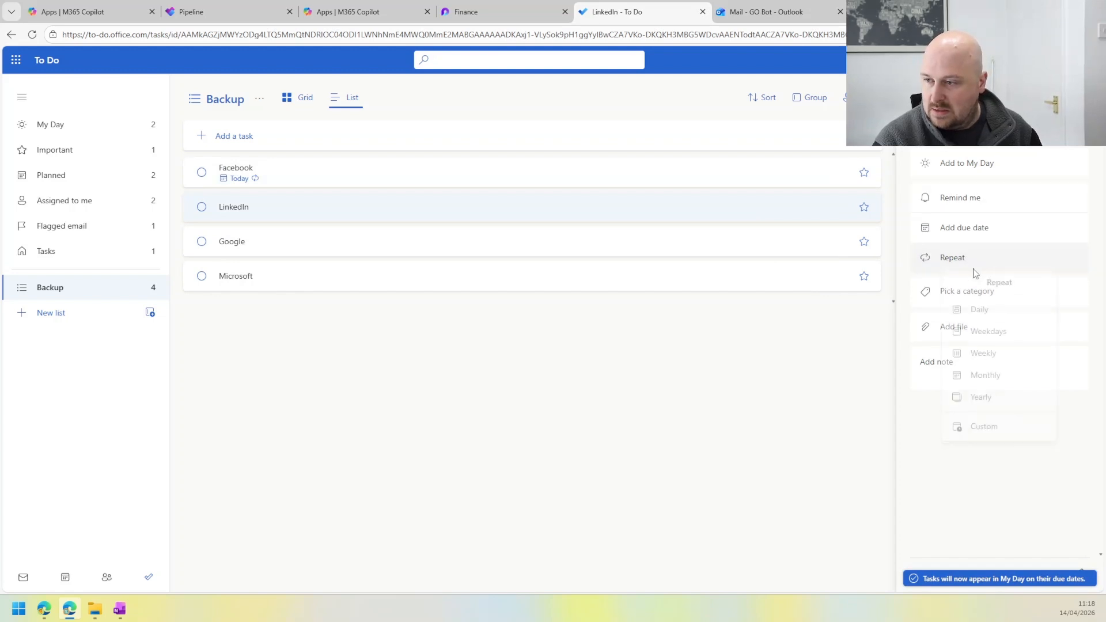
left_click(960, 378)
Step: Mark the Facebook task as completed and expand the list's completed tasks
left_click(201, 172)
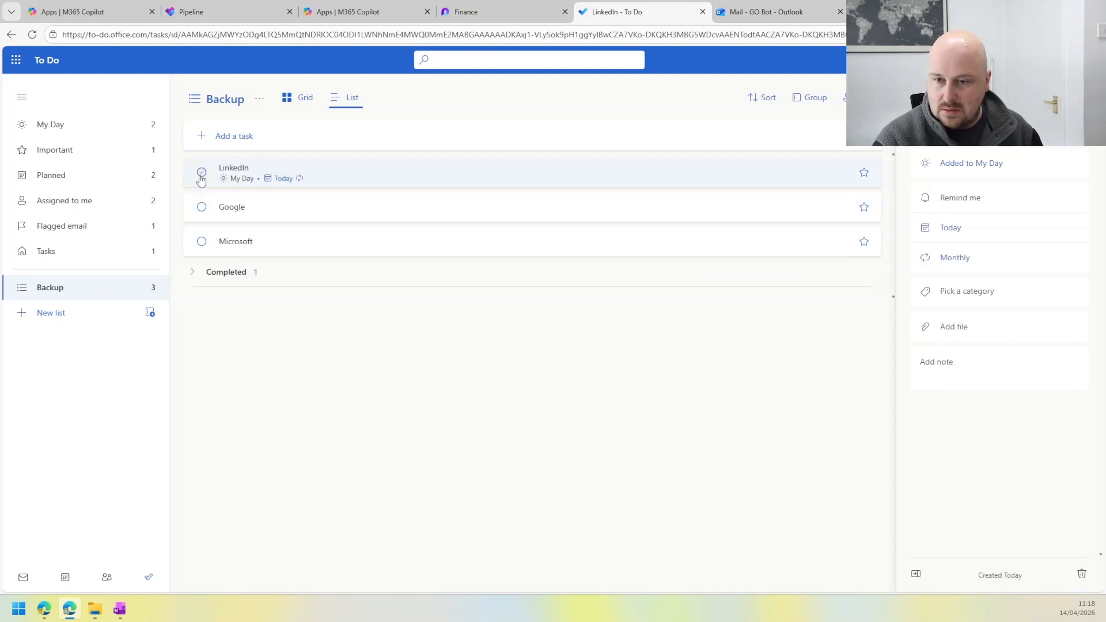
left_click(193, 307)
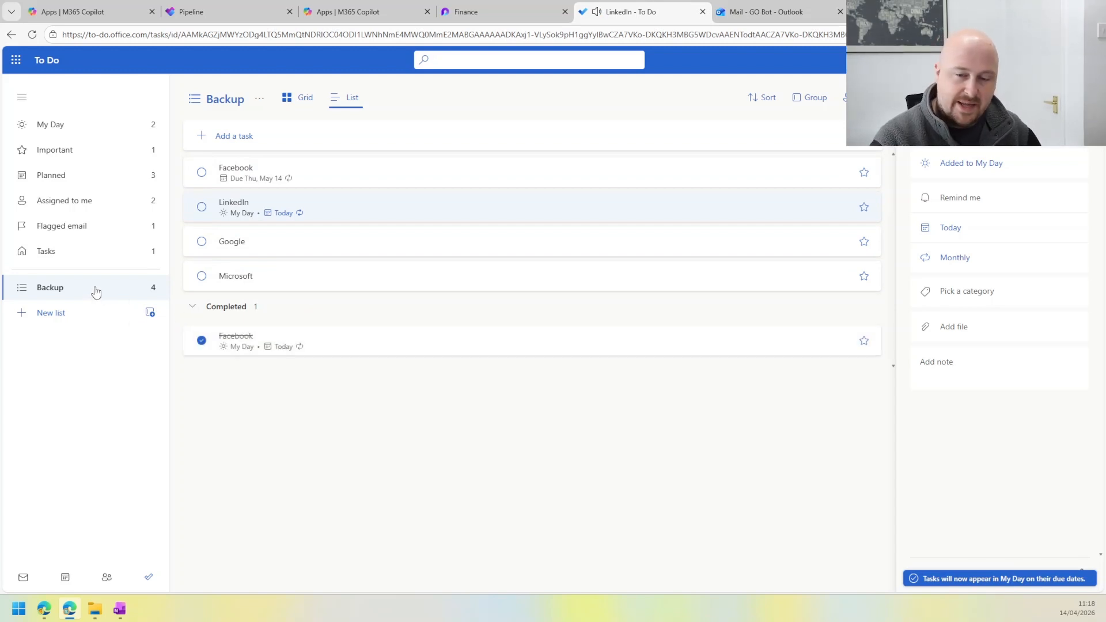
Step: Review the tasks gathered in Assigned to me, Planned and My Day
left_click(80, 200)
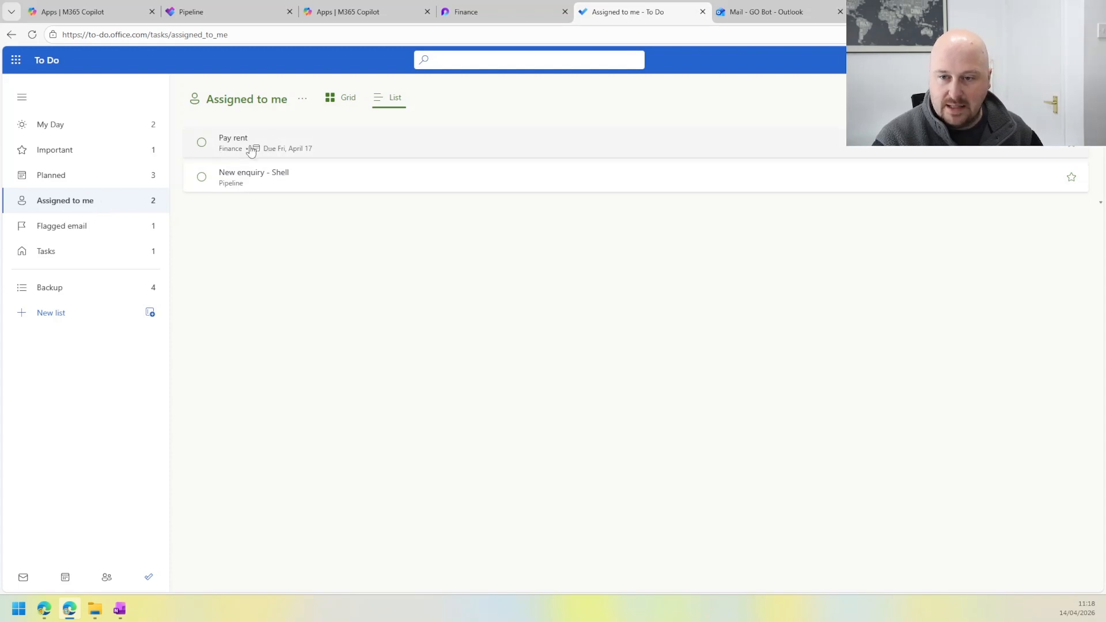
left_click(108, 184)
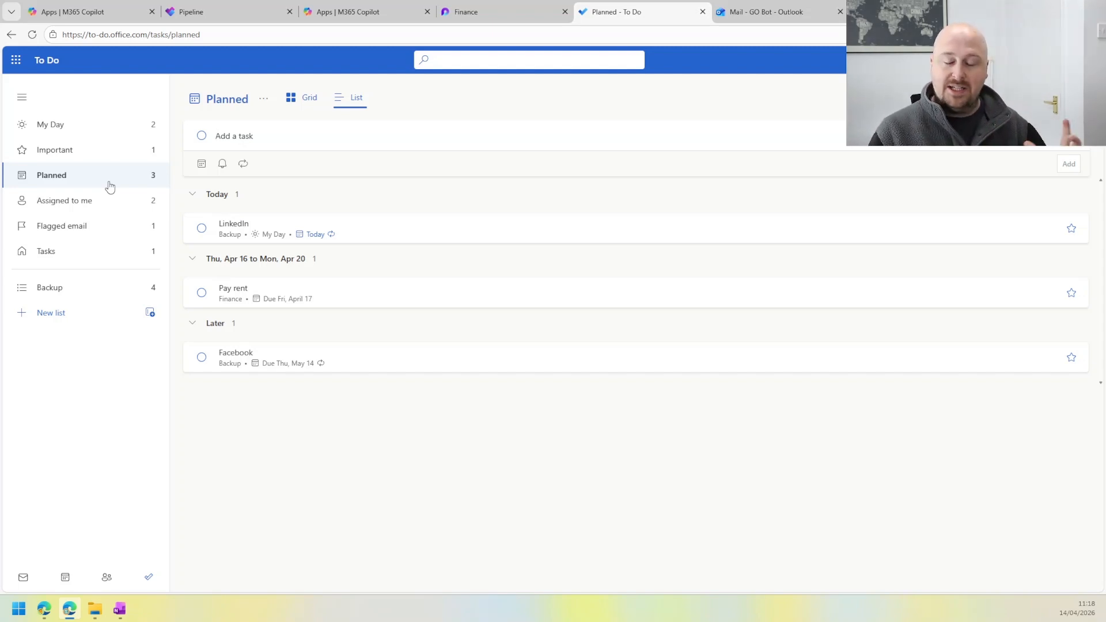
left_click(57, 129)
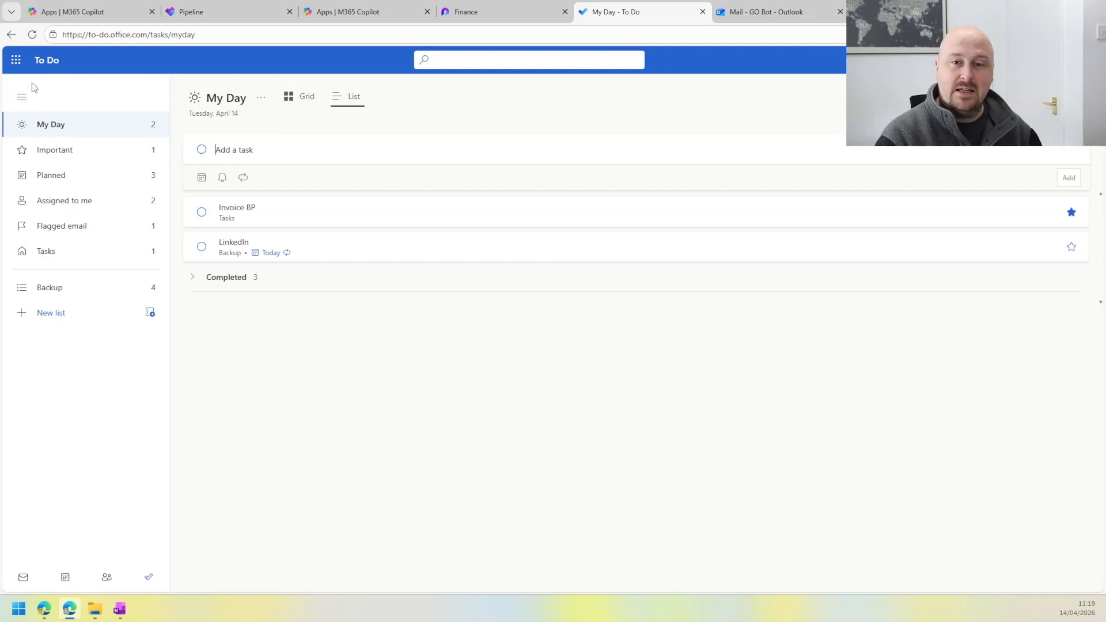
left_click(22, 103)
left_click(22, 104)
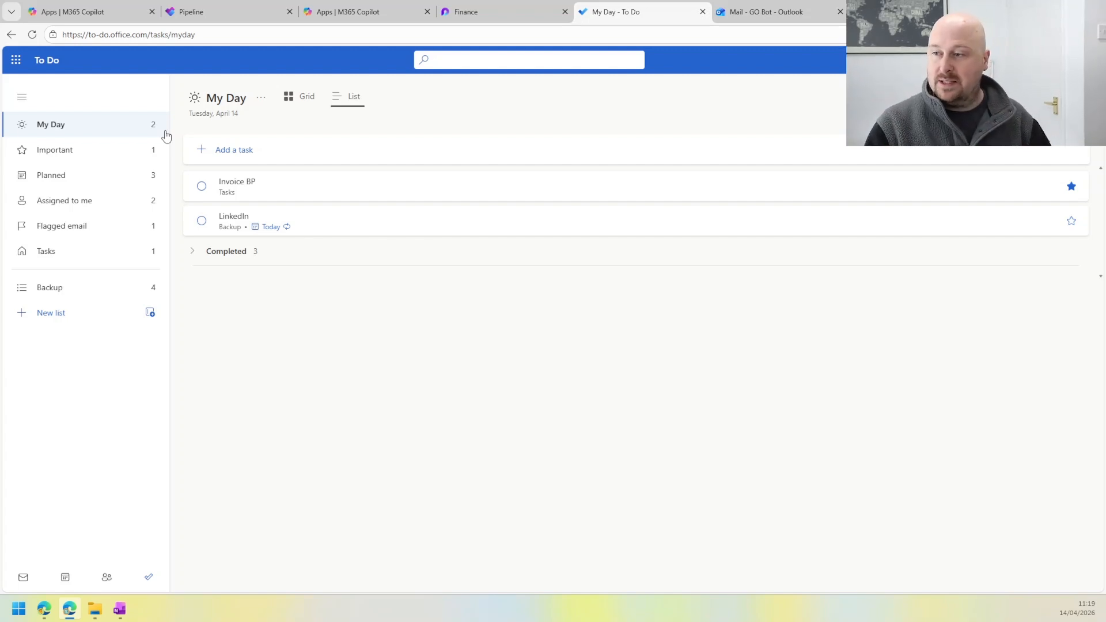
Step: View the full set of My Day task suggestions and look through the new-feature tips
left_click(1055, 97)
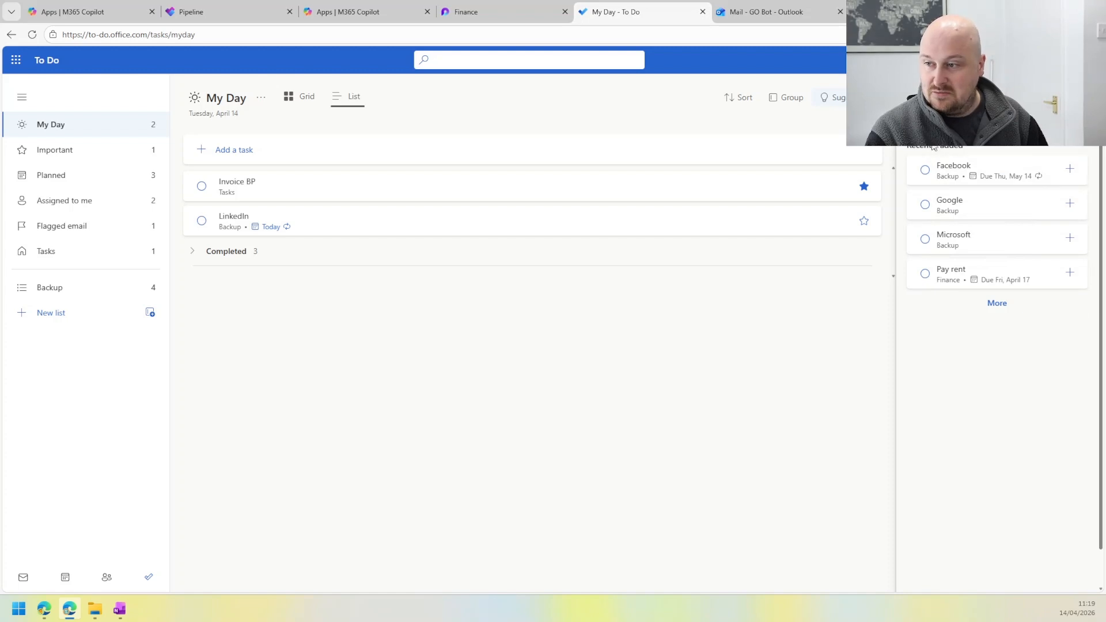
left_click(999, 304)
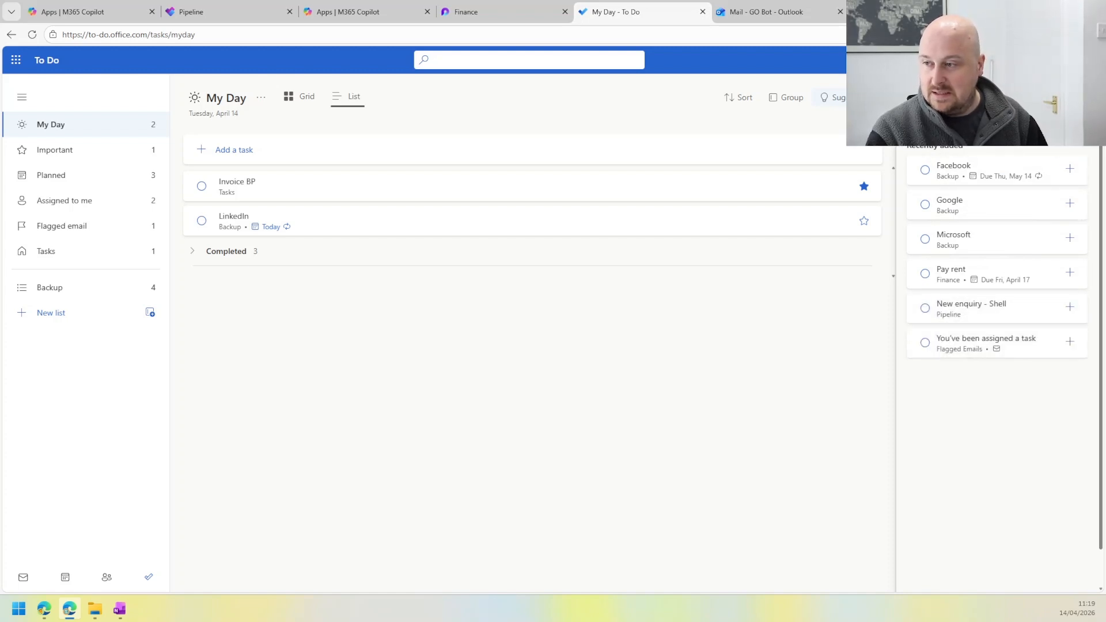
left_click(1081, 96)
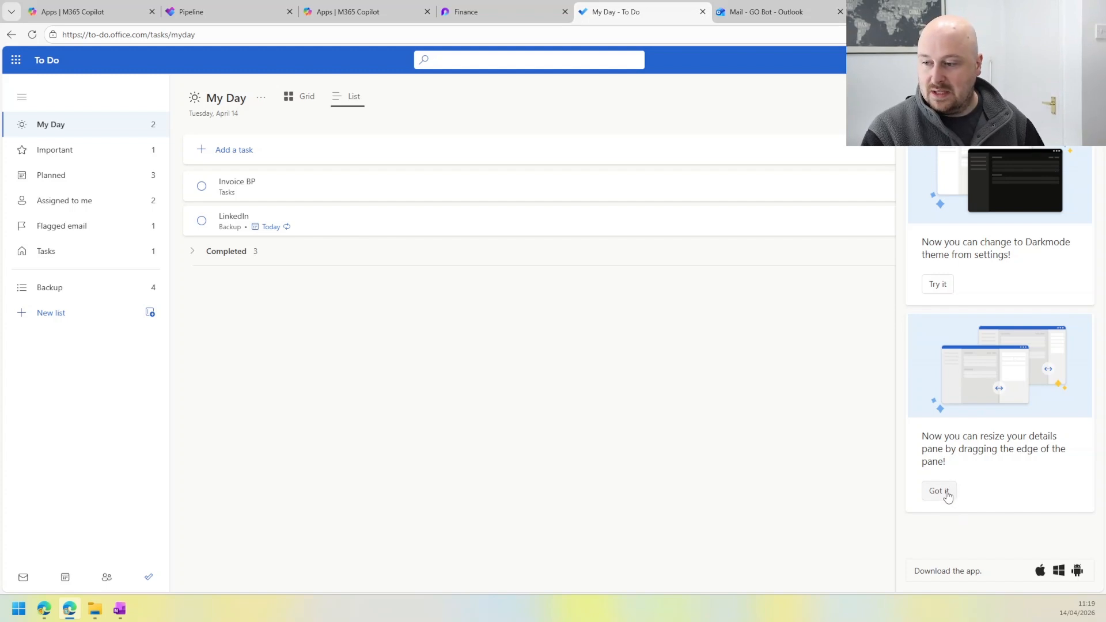
left_click(1062, 149)
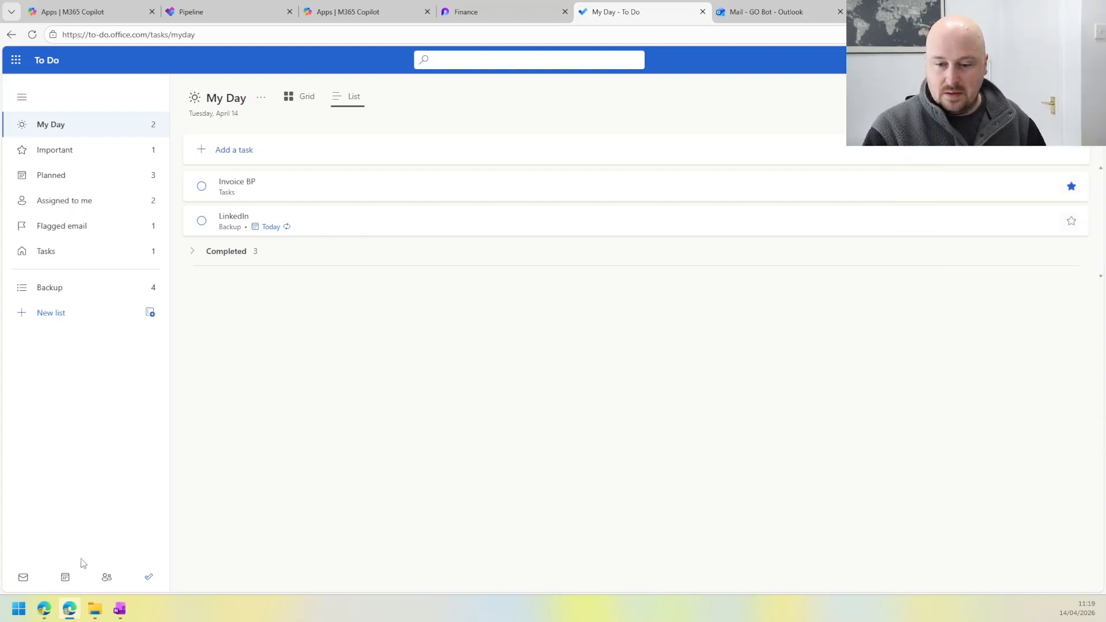
Step: Open the Outlook calendar from To Do, look over the April 13–17 work week and close the calendar
left_click(72, 579)
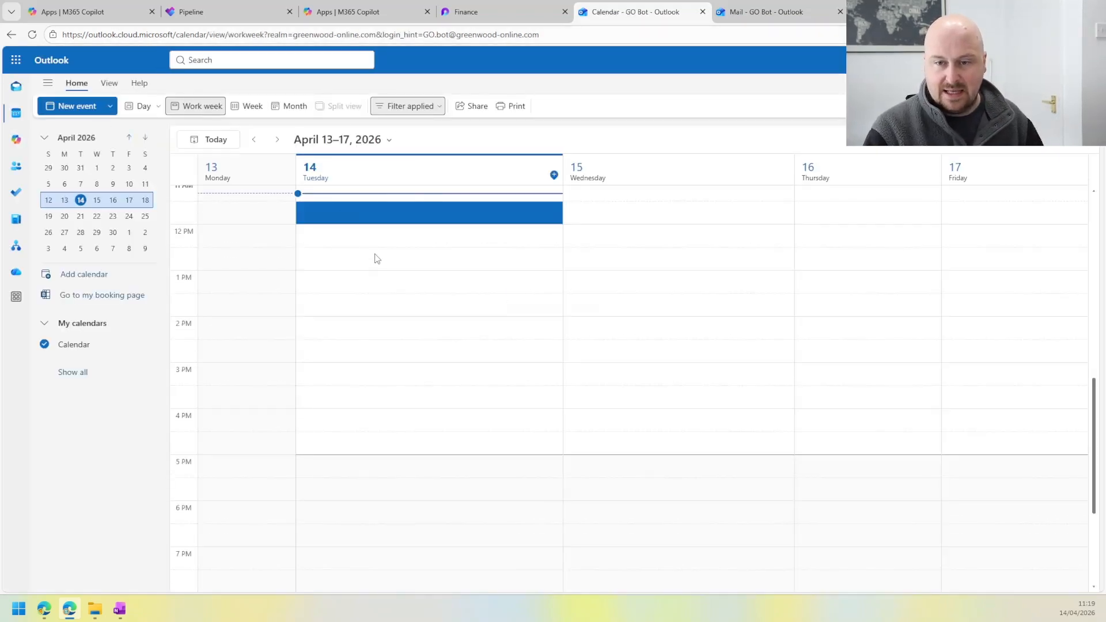
scroll(602, 281, "up", 3)
scroll(593, 288, "down", 3)
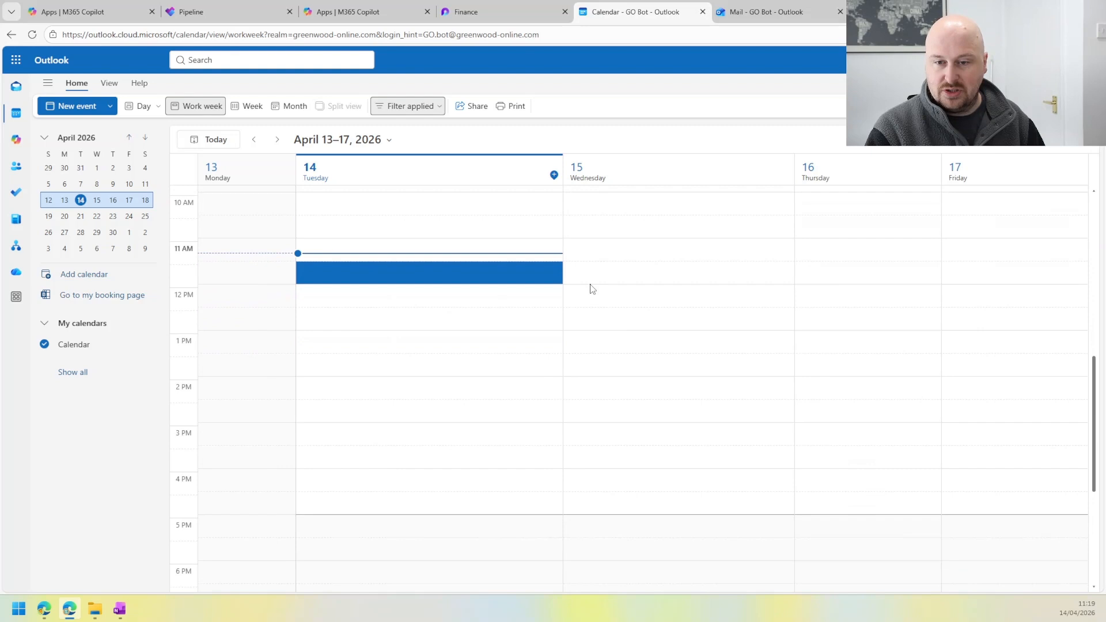
left_click(98, 201)
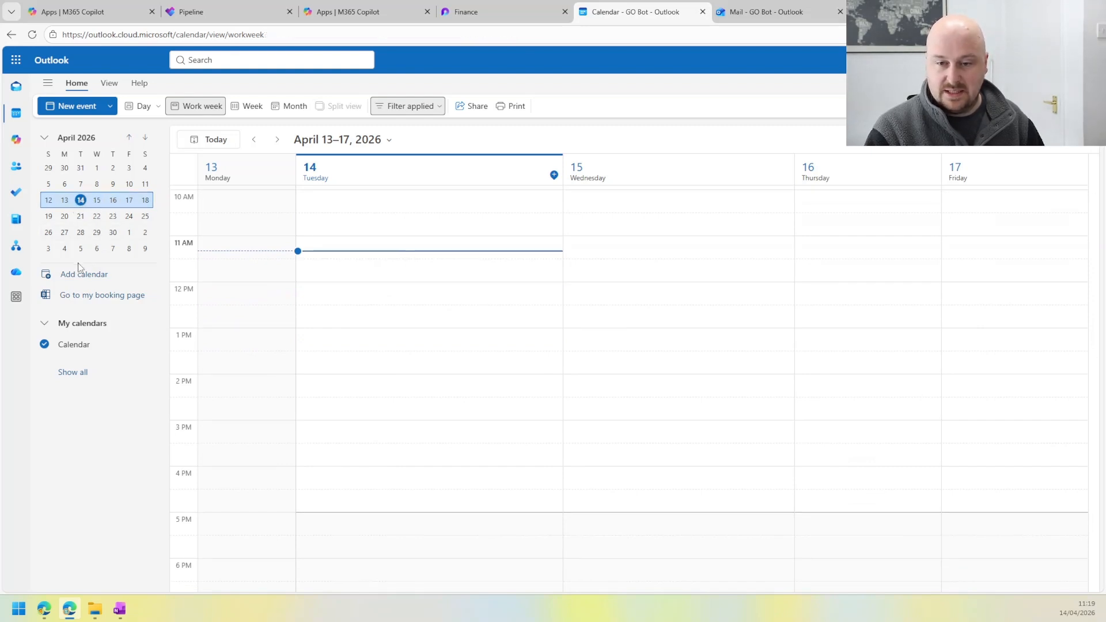
middle_click(598, 9)
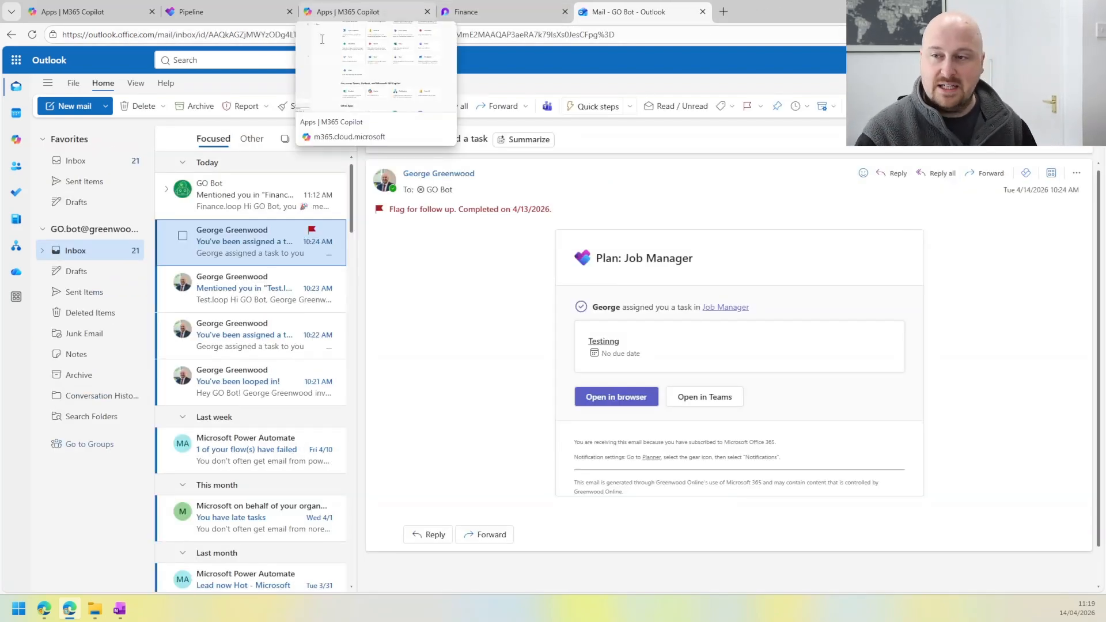
Step: Switch from Outlook mail back to To Do and show My Day
left_click(16, 60)
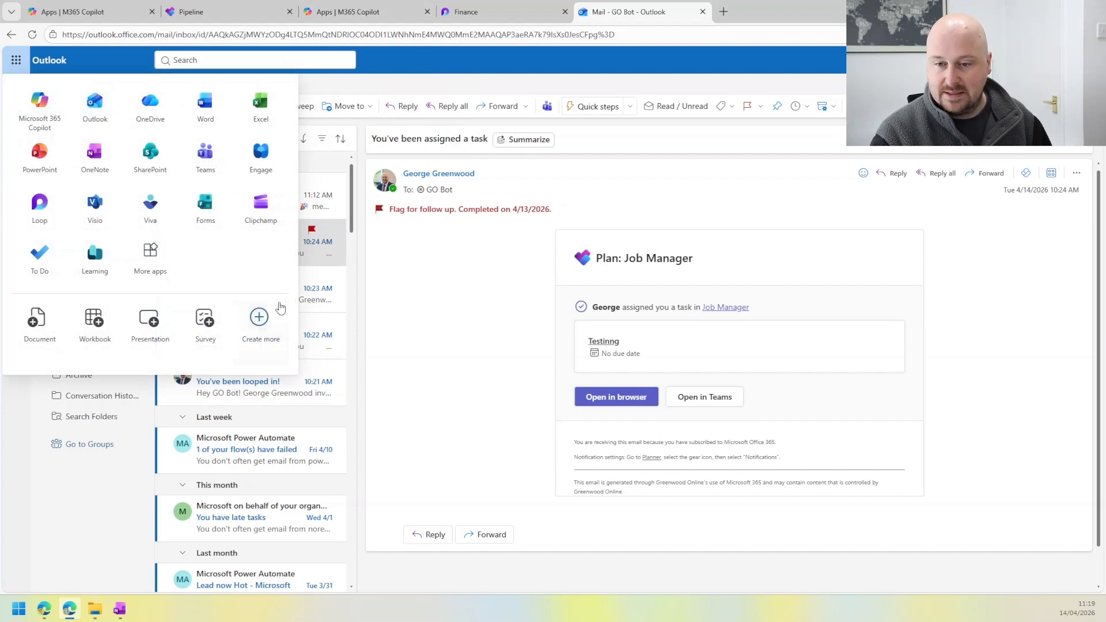
left_click(64, 260)
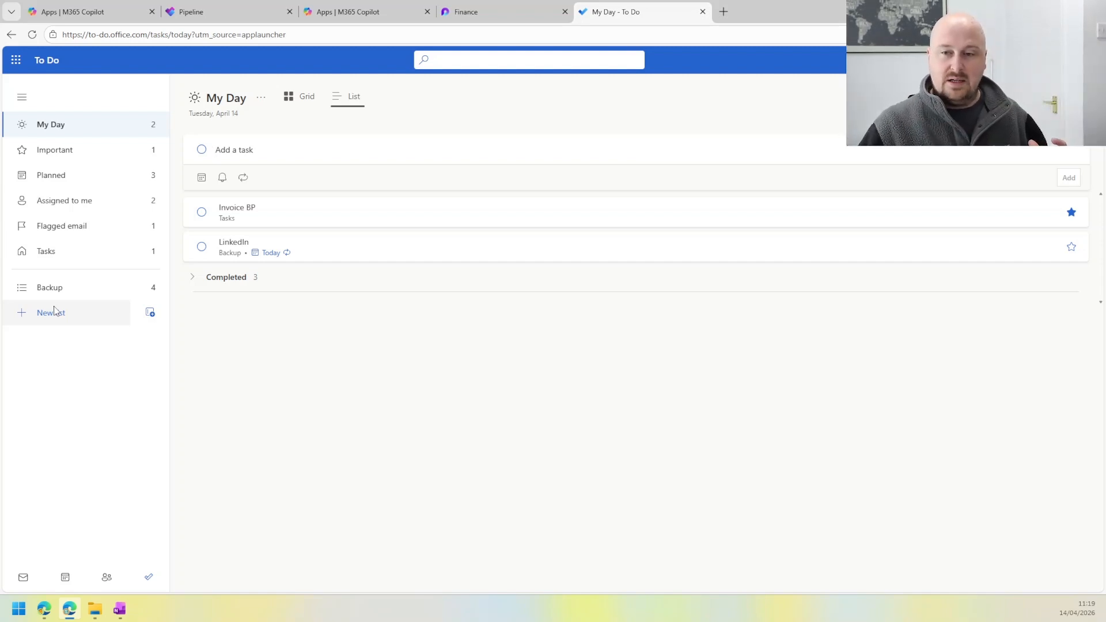
left_click(149, 577)
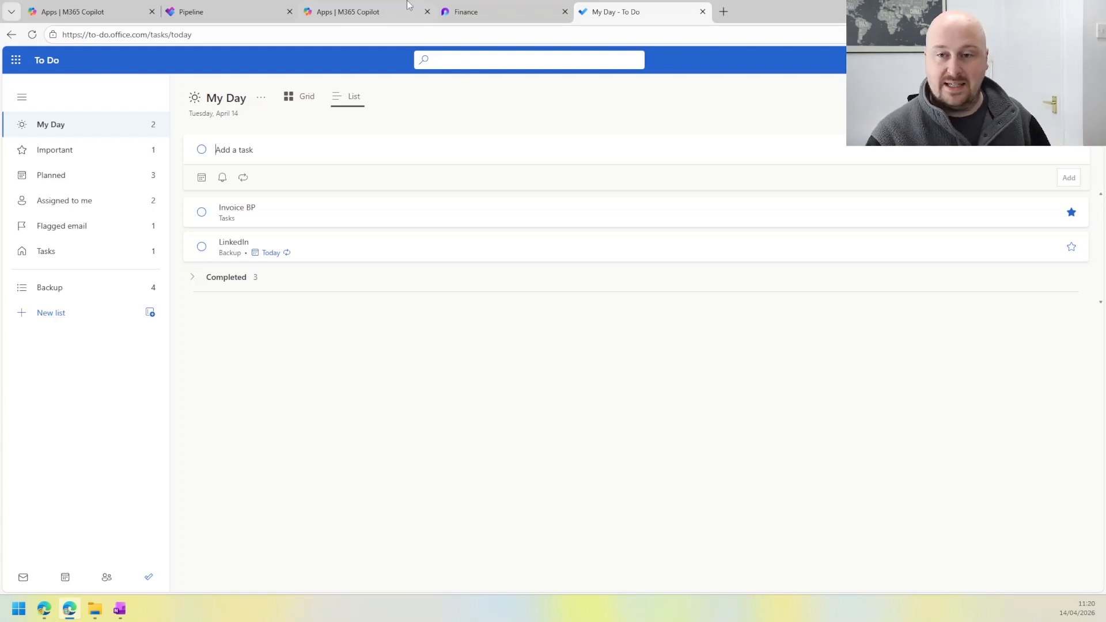
Step: Revisit the Pipeline board in Planner and the Finance page in Loop, and return to My Day in To Do
left_click(456, 8)
left_click(259, 11)
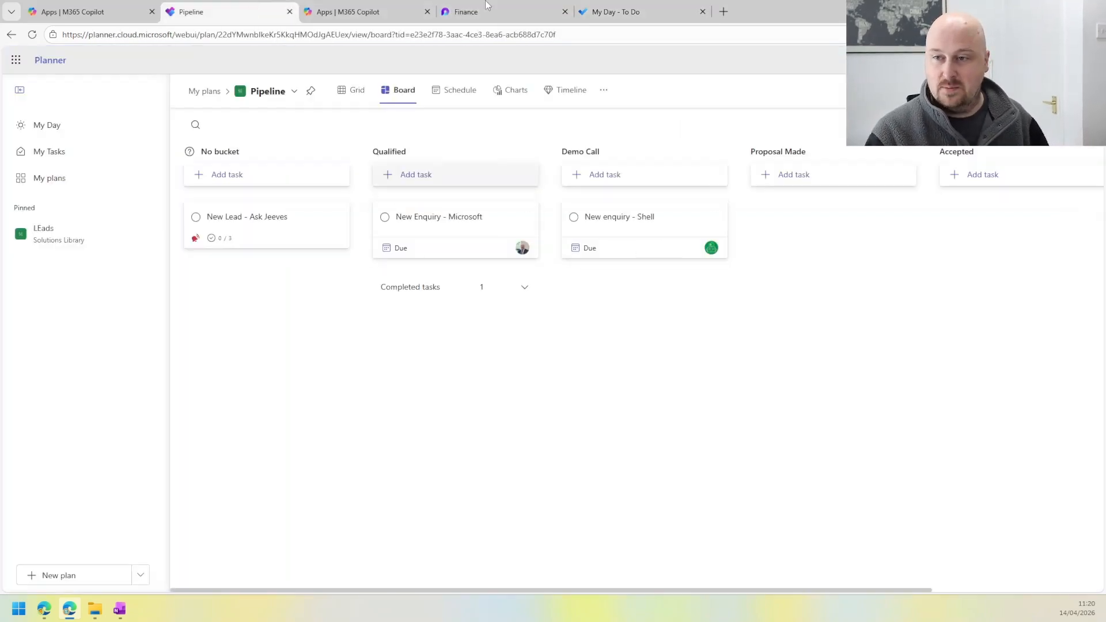
left_click(440, 5)
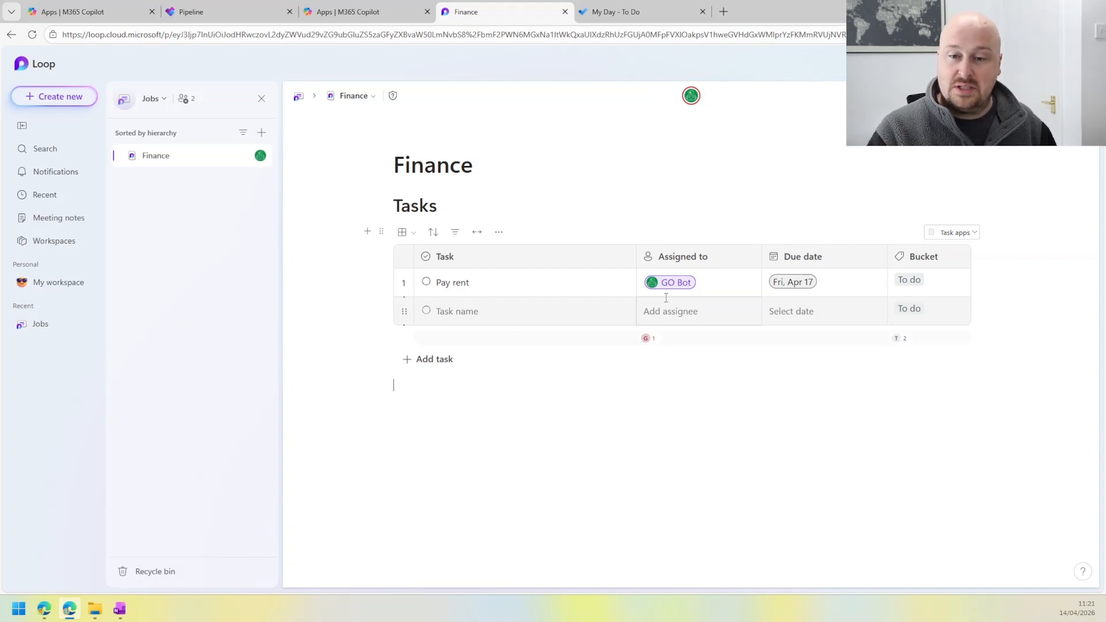
left_click(615, 12)
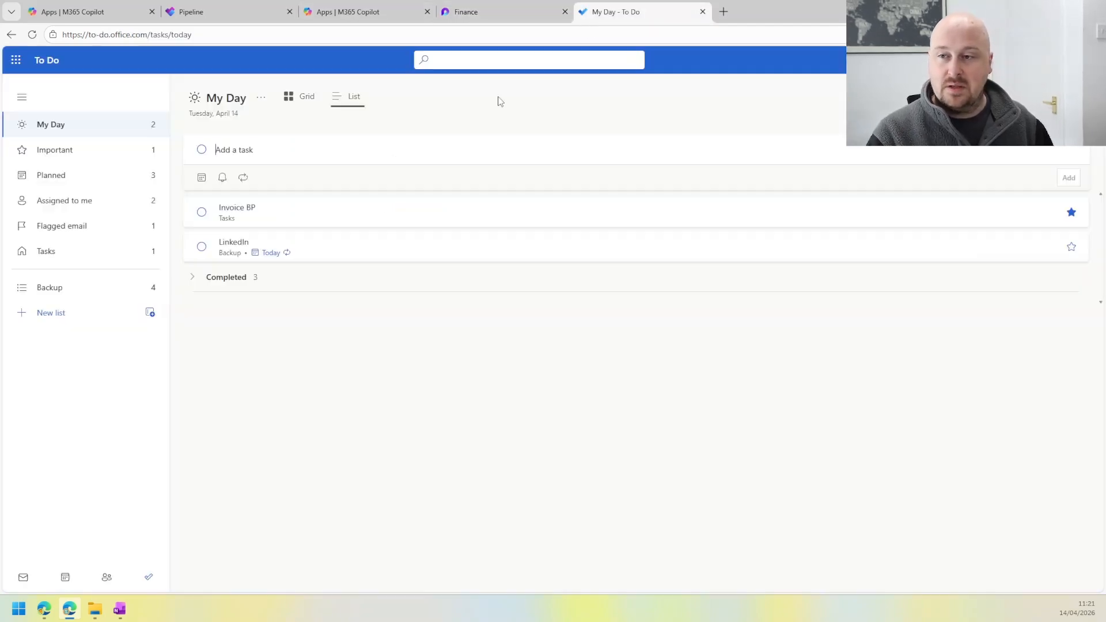